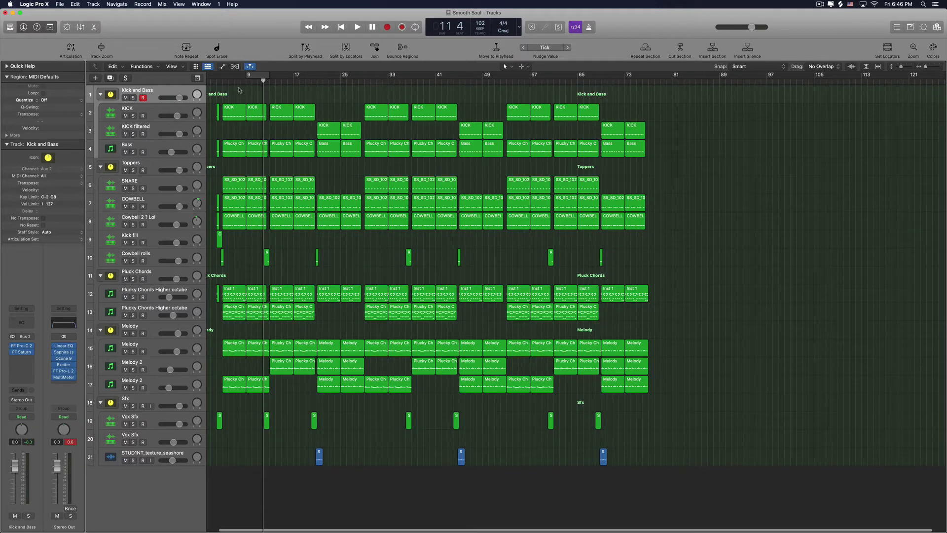
Play the Smooth Soul mix from bar 4 and stop at bar 17
{"action": "left_click", "coordinate": [216, 80]}
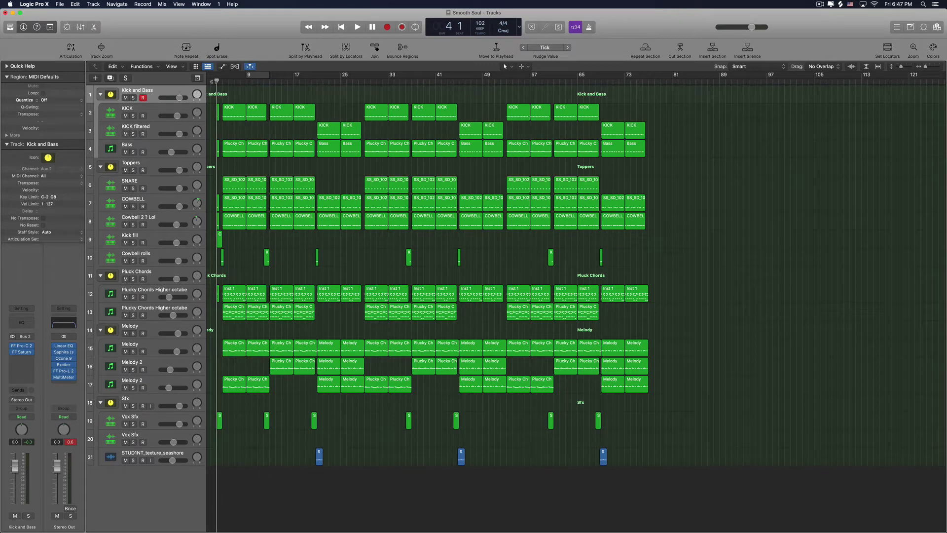
{"action": "key", "text": "space"}
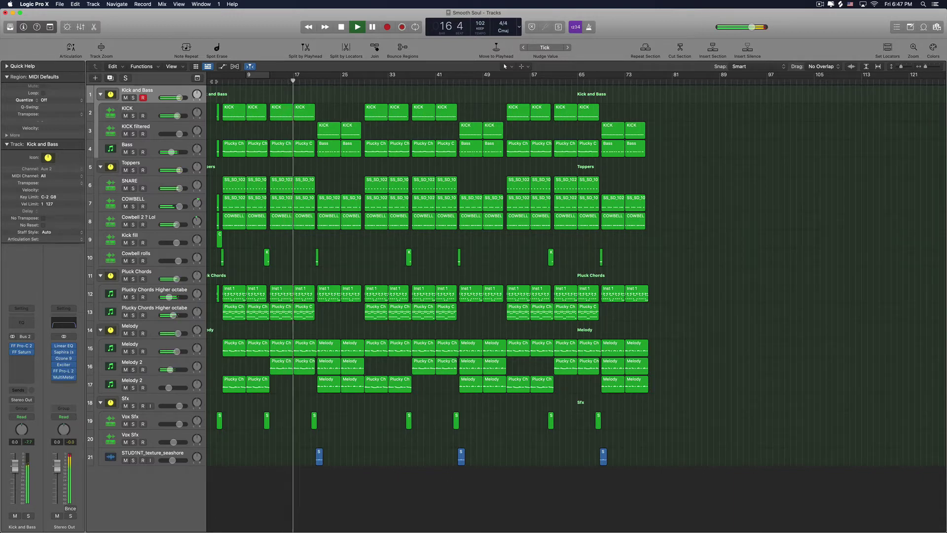
{"action": "key", "text": "space"}
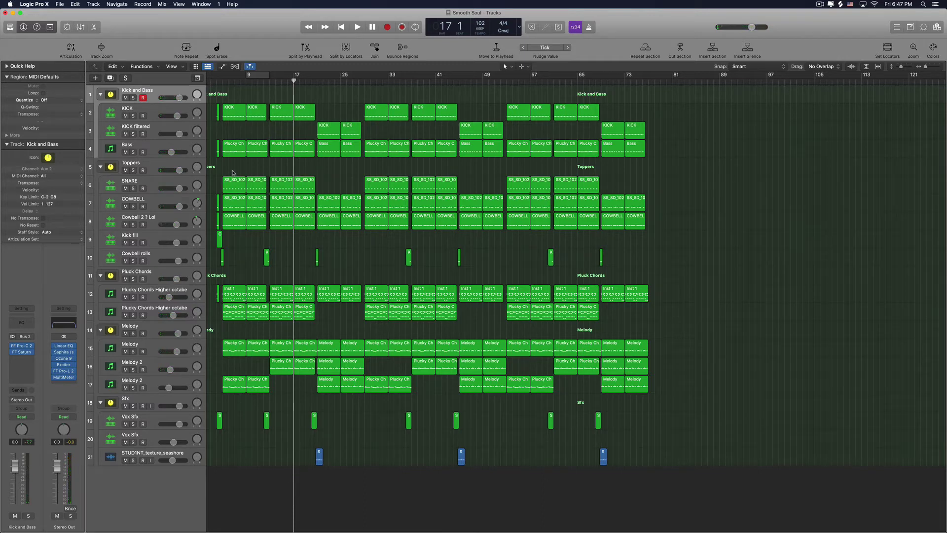
Bypass Saphira through MultiMeter on the Stereo Out, then inspect the Linear Phase EQ and close it
{"action": "scroll", "coordinate": [182, 282], "scroll_direction": "left", "scroll_amount": 1}
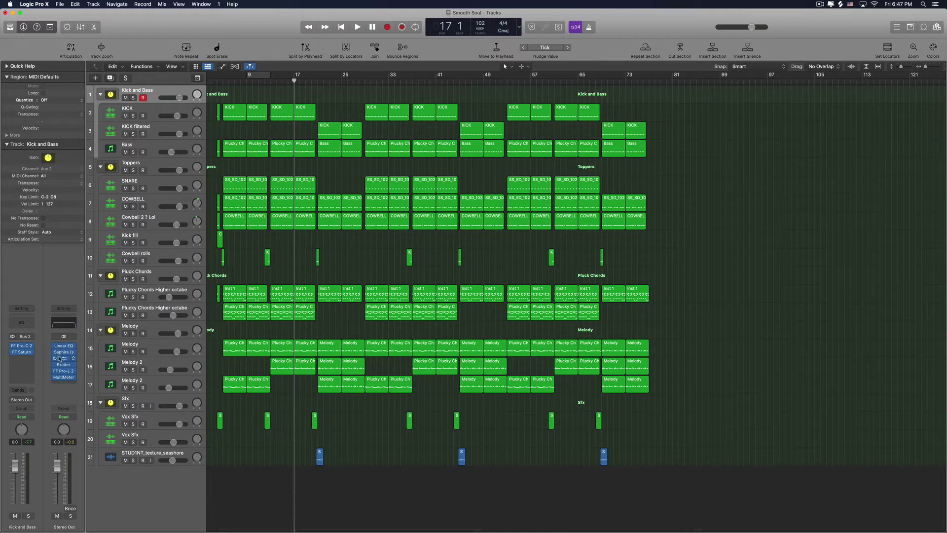
{"action": "left_click_drag", "start_coordinate": [54, 351], "coordinate": [55, 378]}
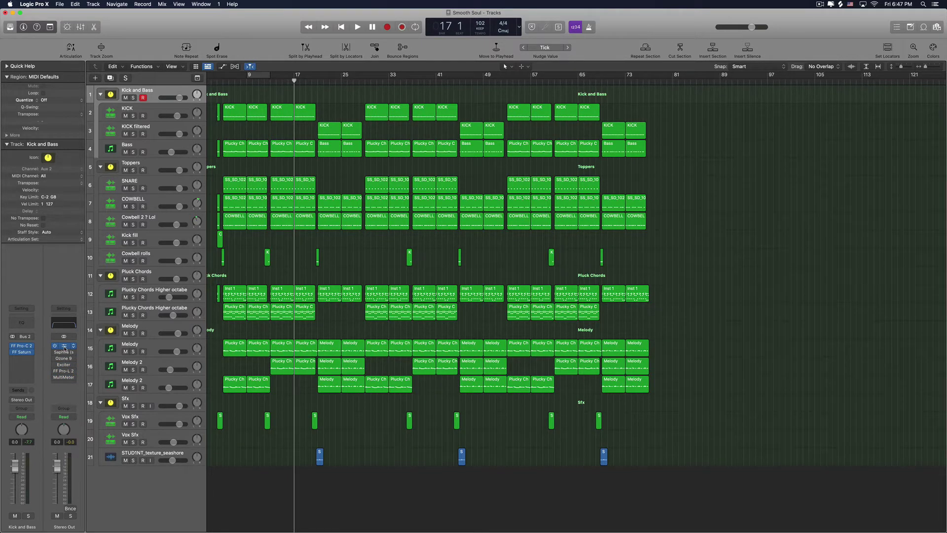
{"action": "left_click", "coordinate": [65, 347]}
{"action": "left_click_drag", "start_coordinate": [528, 117], "coordinate": [515, 103]}
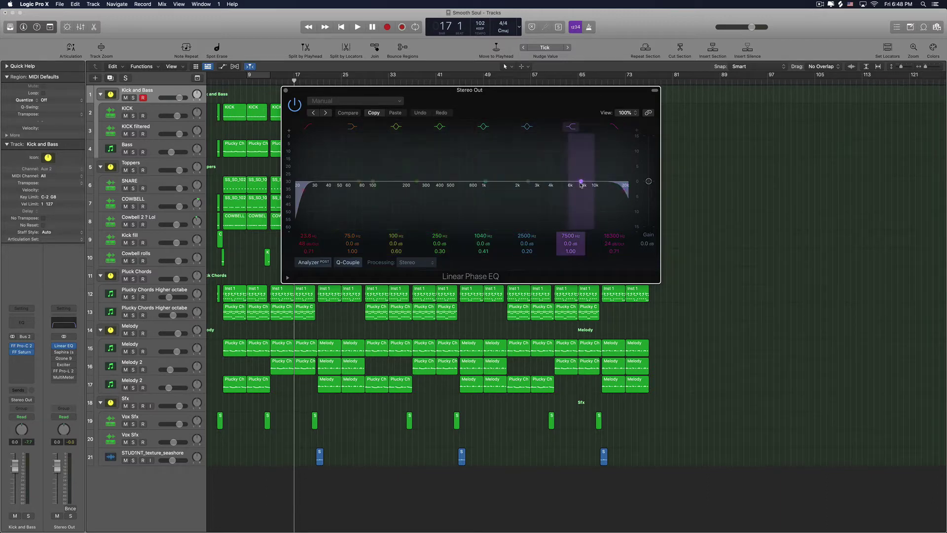
{"action": "left_click", "coordinate": [285, 91]}
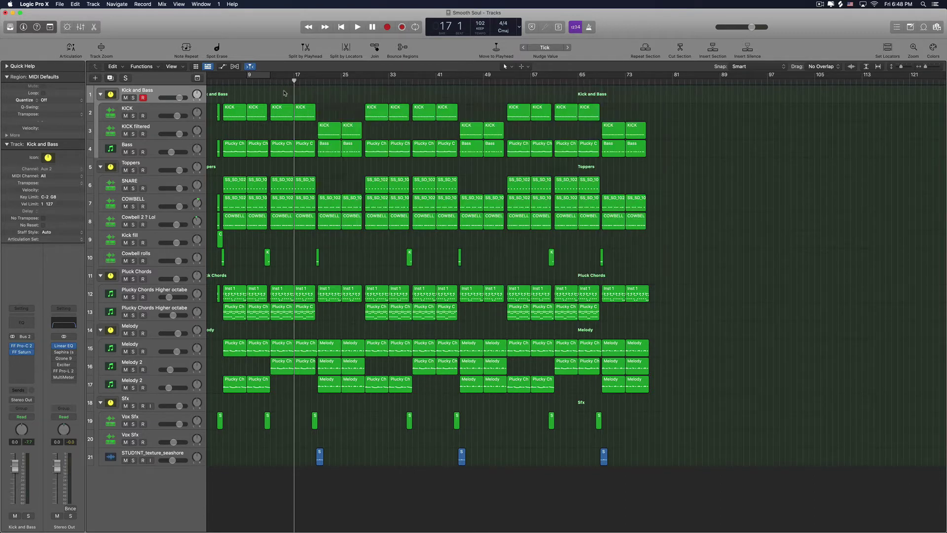
Open Saphira on the Stereo Out and load the Master Buss 3D factory preset
{"action": "left_click", "coordinate": [64, 355]}
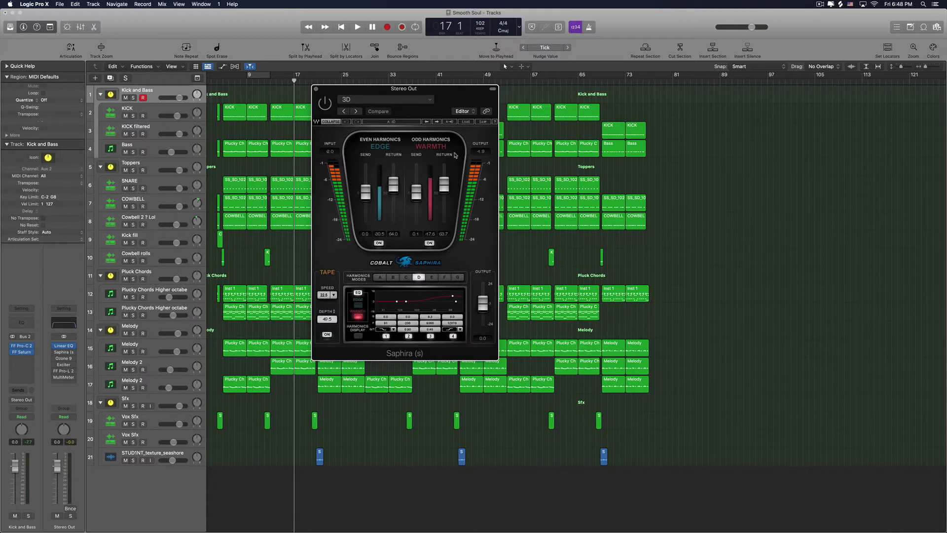
{"action": "left_click", "coordinate": [465, 122]}
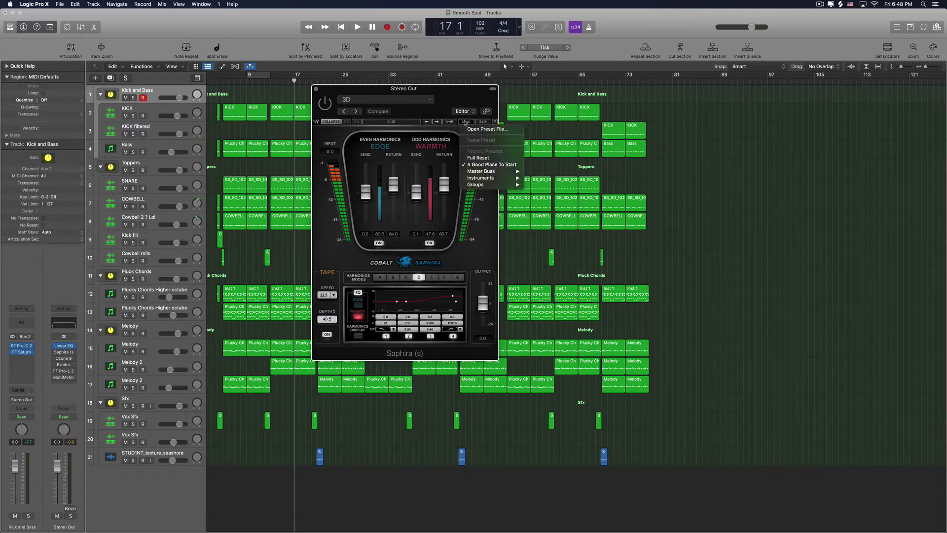
{"action": "mouse_move", "coordinate": [488, 172]}
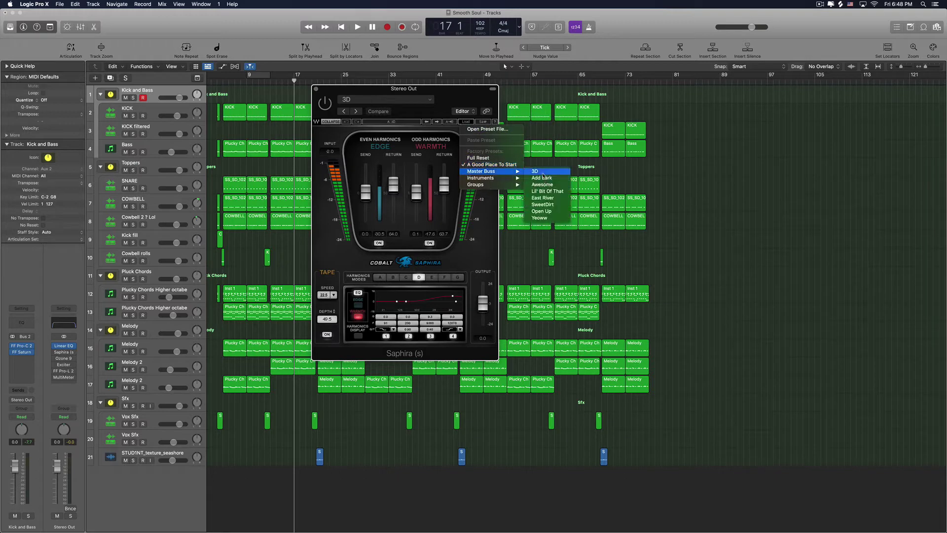
{"action": "left_click", "coordinate": [542, 172]}
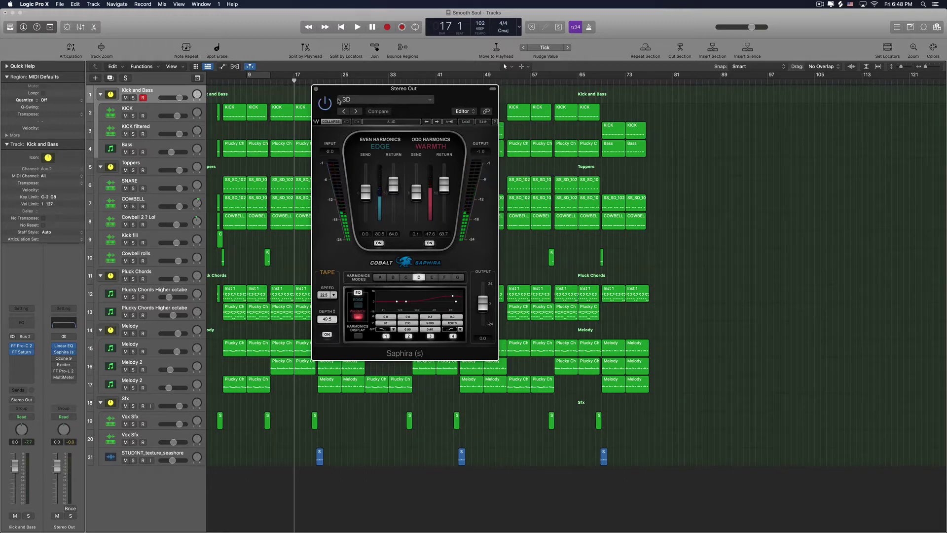
{"action": "left_click_drag", "start_coordinate": [321, 91], "coordinate": [413, 93]}
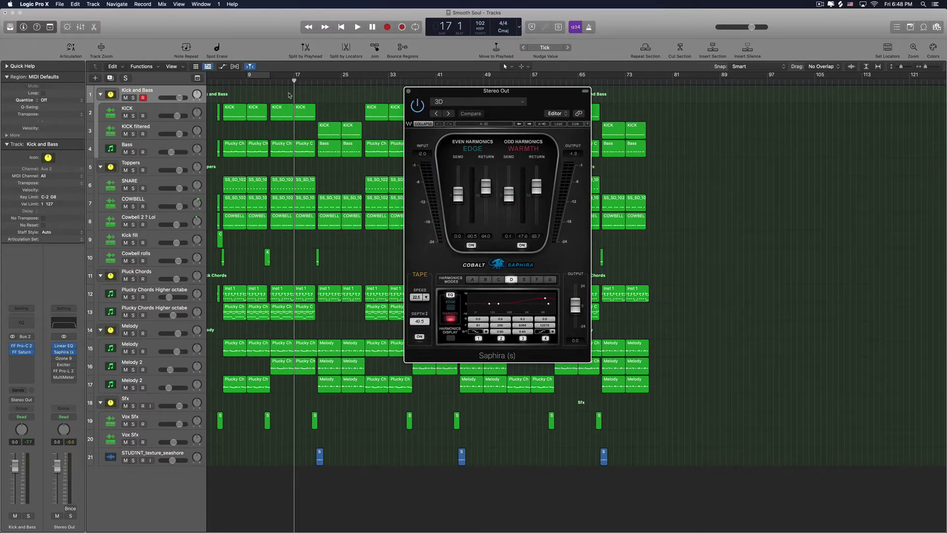
Play from bar 13 through Saphira's 3D preset and stop around bar 19
{"action": "left_click", "coordinate": [271, 80]}
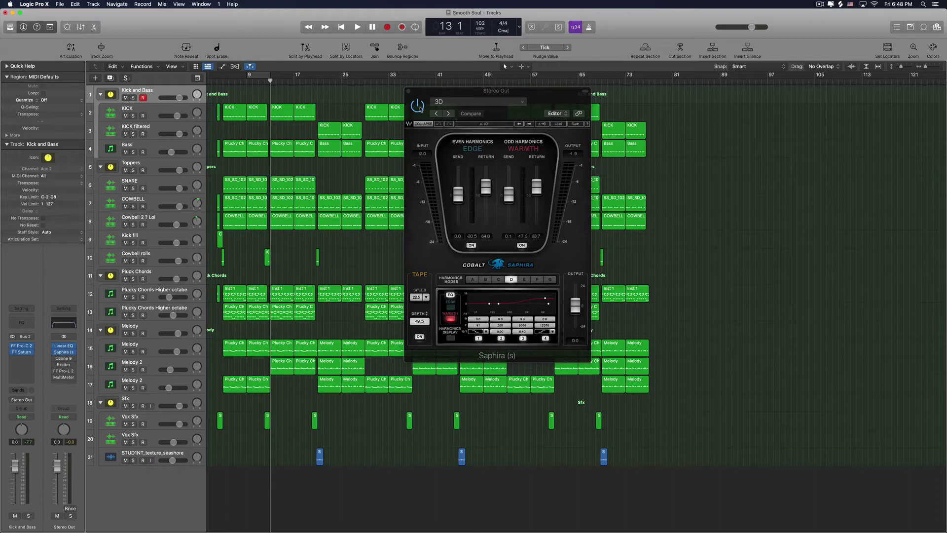
{"action": "key", "text": "space"}
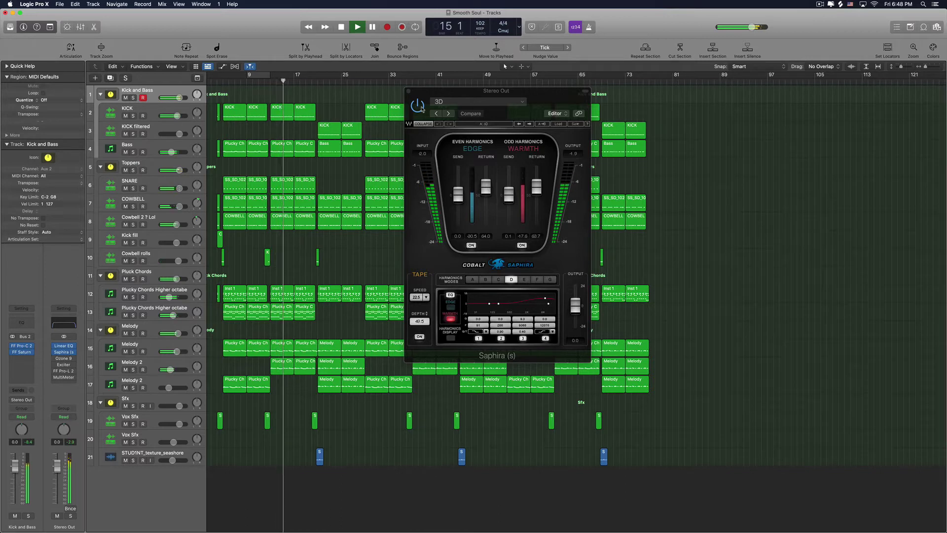
{"action": "left_click", "coordinate": [422, 110]}
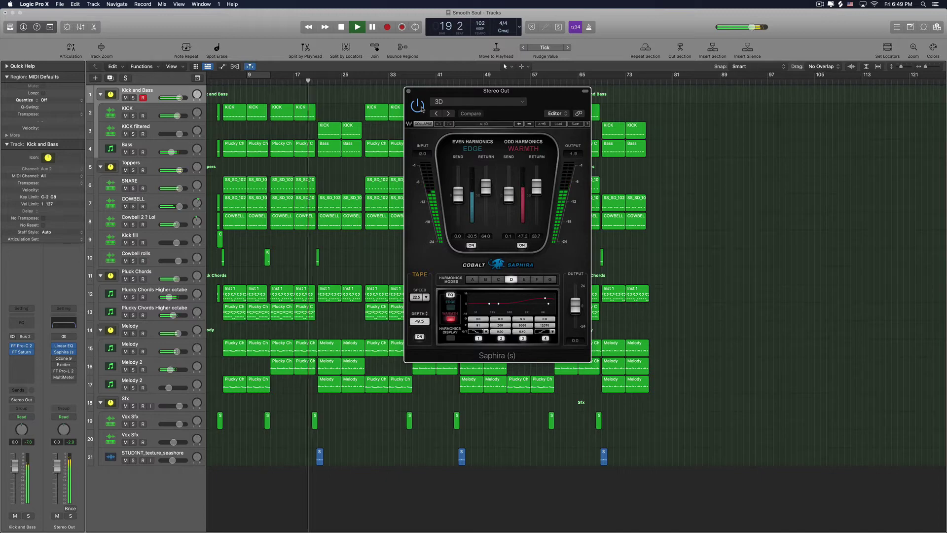
{"action": "key", "text": "space"}
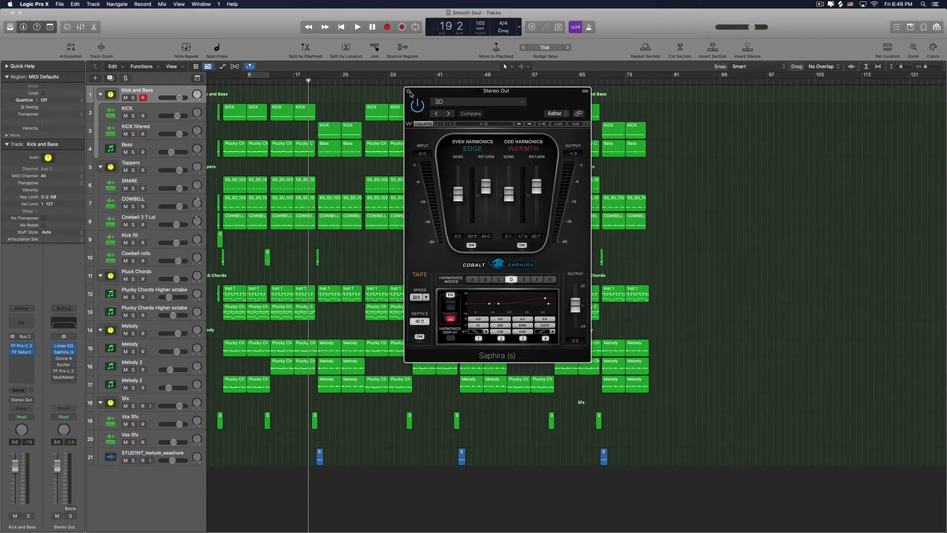
In Ozone 9, bypass Maximizer, Low End Focus, Imager, Exciter and Equalizer, and show Vintage Comp
{"action": "left_click", "coordinate": [409, 92]}
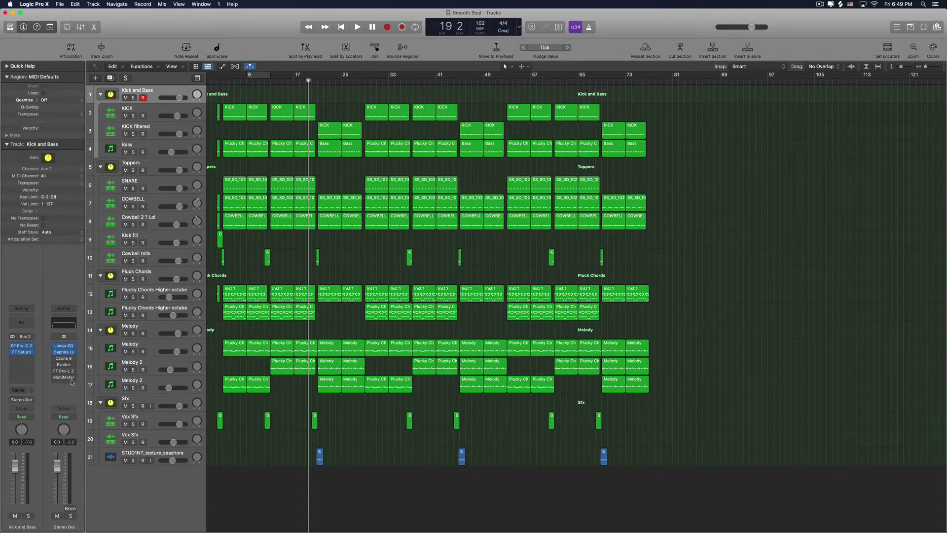
{"action": "left_click", "coordinate": [64, 358]}
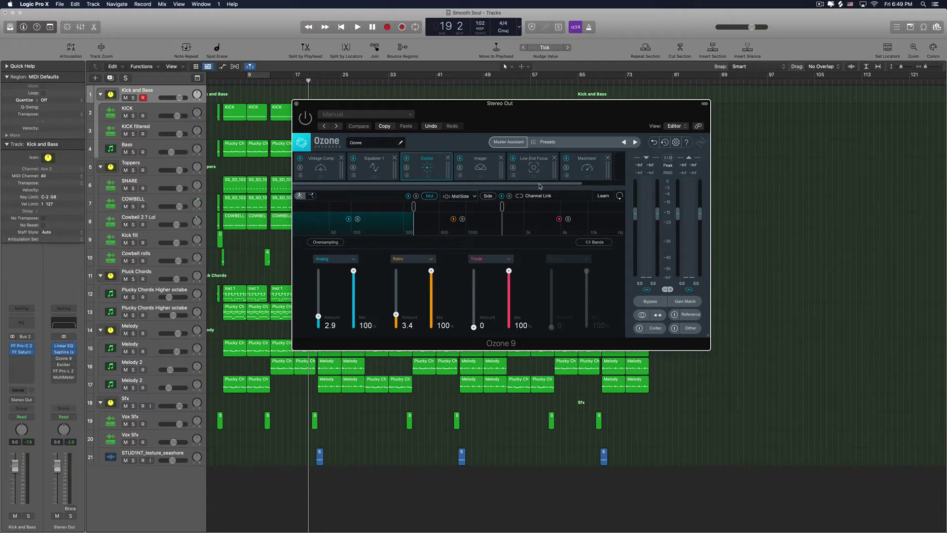
{"action": "left_click", "coordinate": [566, 158]}
{"action": "left_click", "coordinate": [512, 158]}
{"action": "left_click", "coordinate": [460, 158]}
{"action": "left_click", "coordinate": [407, 159]}
{"action": "left_click", "coordinate": [353, 158]}
{"action": "left_click", "coordinate": [332, 168]}
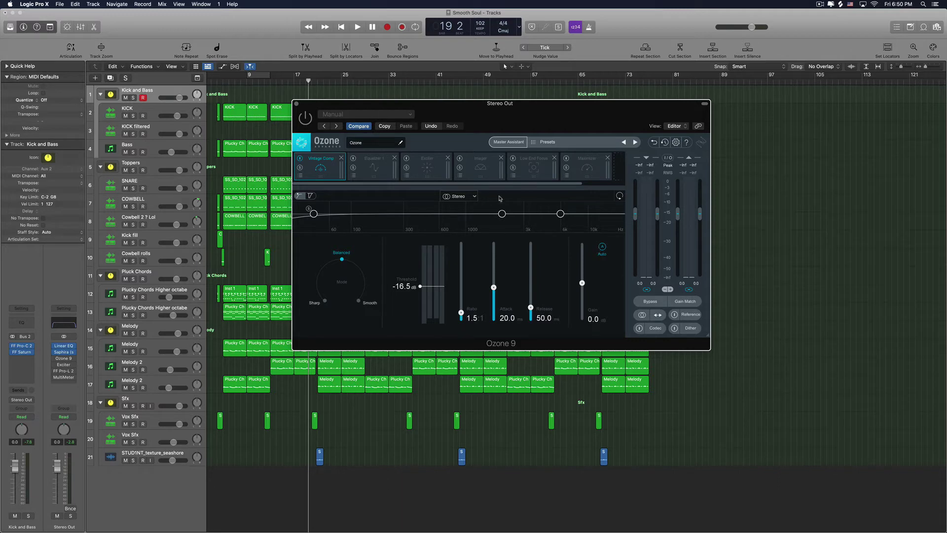
Audition the Vintage Comp (-16.5 dB threshold, 1.5 ratio) from bar 13, stopping near bar 17
{"action": "key", "text": "space"}
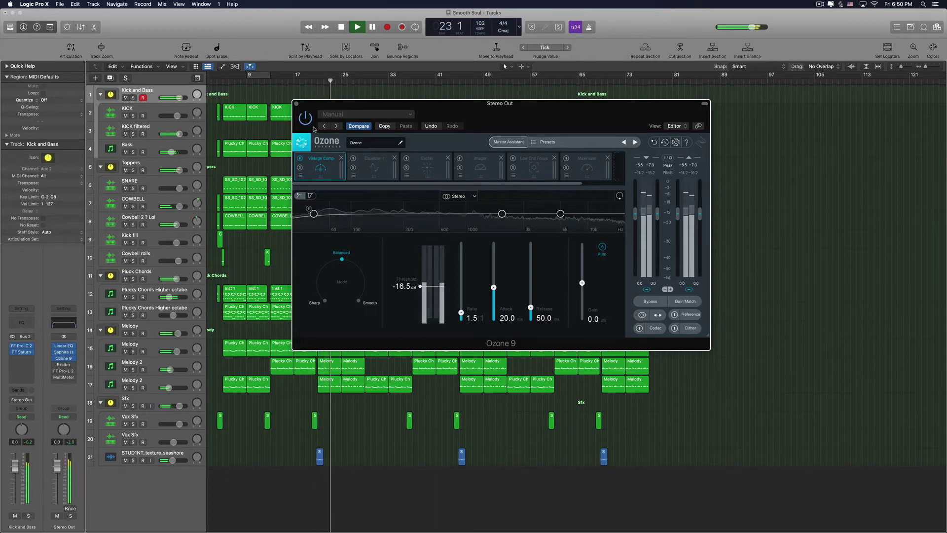
{"action": "left_click", "coordinate": [271, 79]}
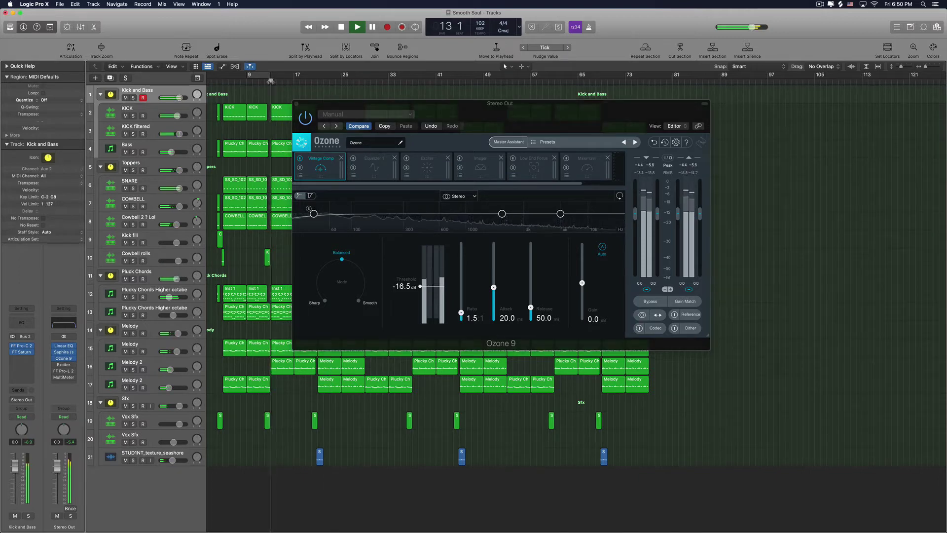
{"action": "left_click_drag", "start_coordinate": [346, 103], "coordinate": [451, 101]}
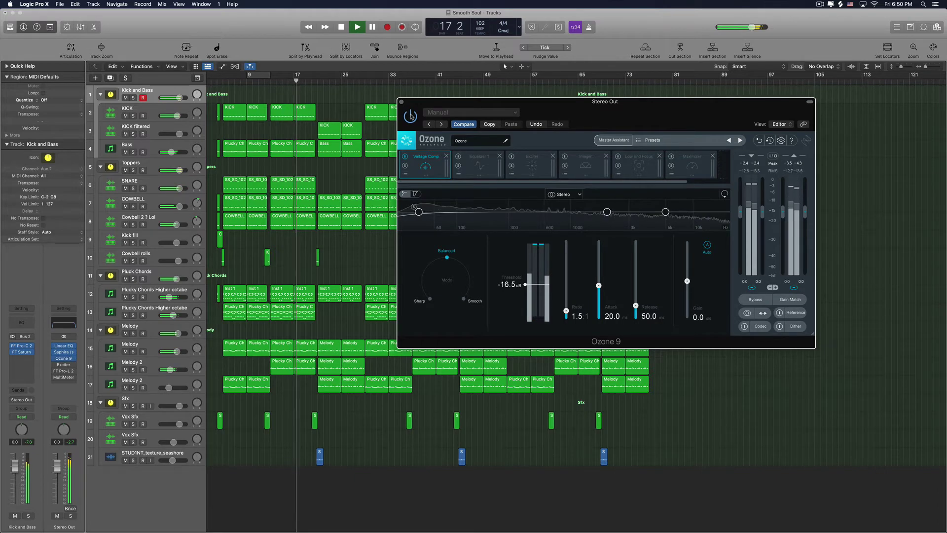
{"action": "key", "text": "space"}
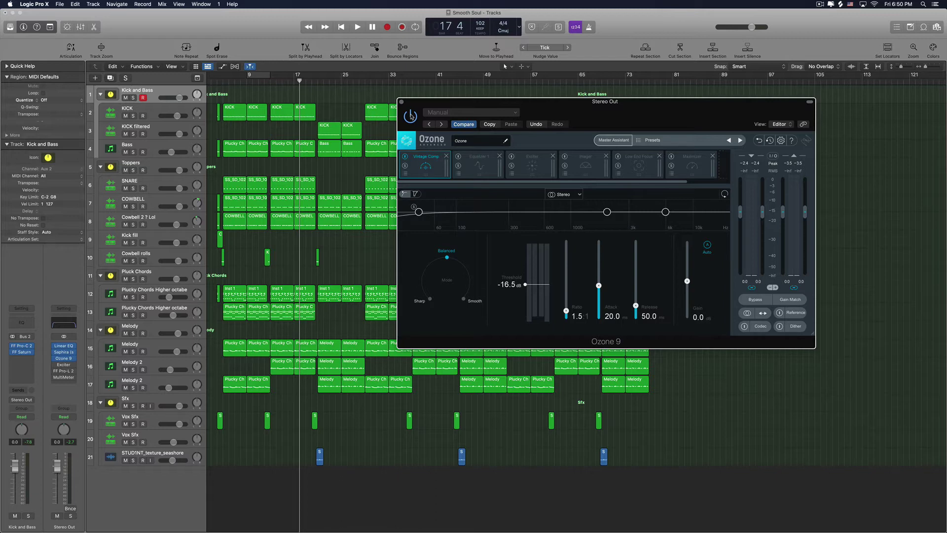
Set Ozone's Equalizer to Mid/Side processing and display the Mid channel's EQ curve
{"action": "left_click", "coordinate": [471, 157]}
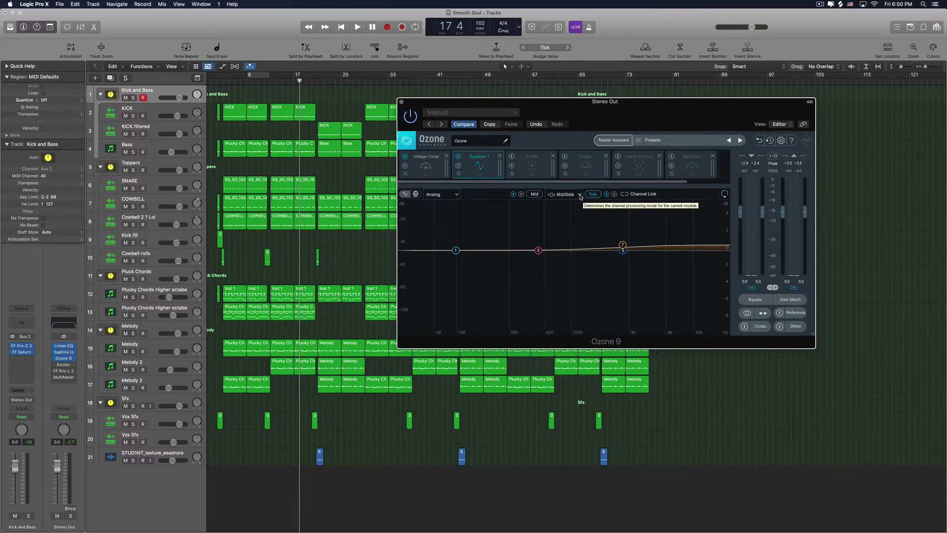
{"action": "left_click", "coordinate": [580, 196]}
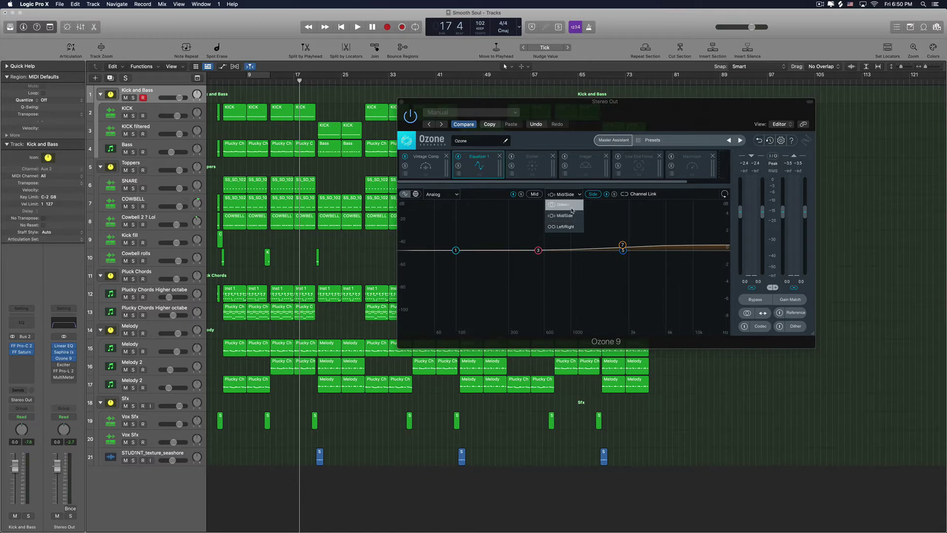
{"action": "left_click", "coordinate": [562, 216]}
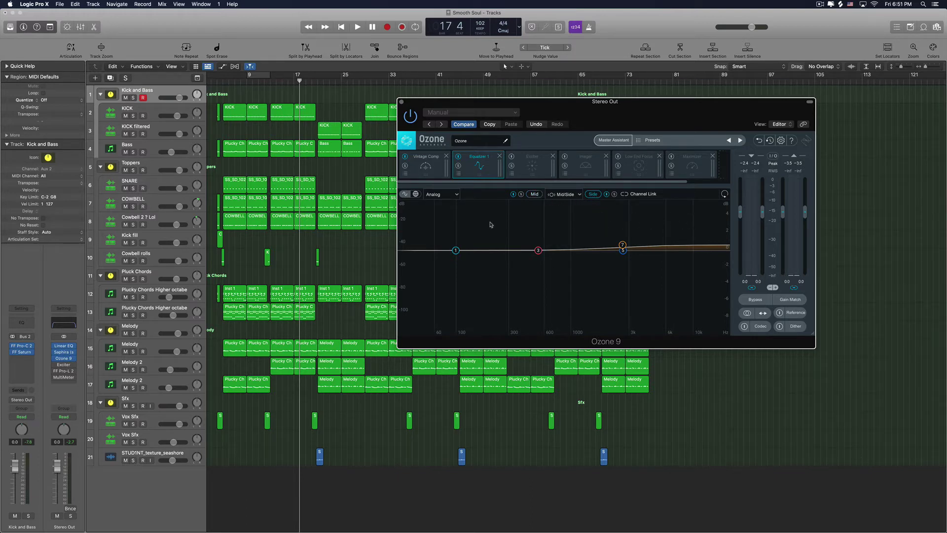
{"action": "left_click", "coordinate": [535, 195]}
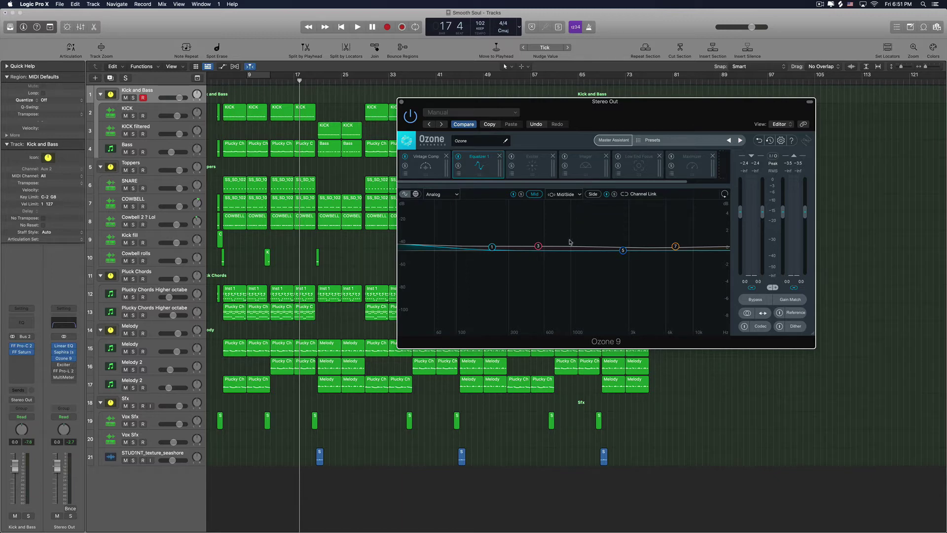
{"action": "left_click", "coordinate": [594, 196]}
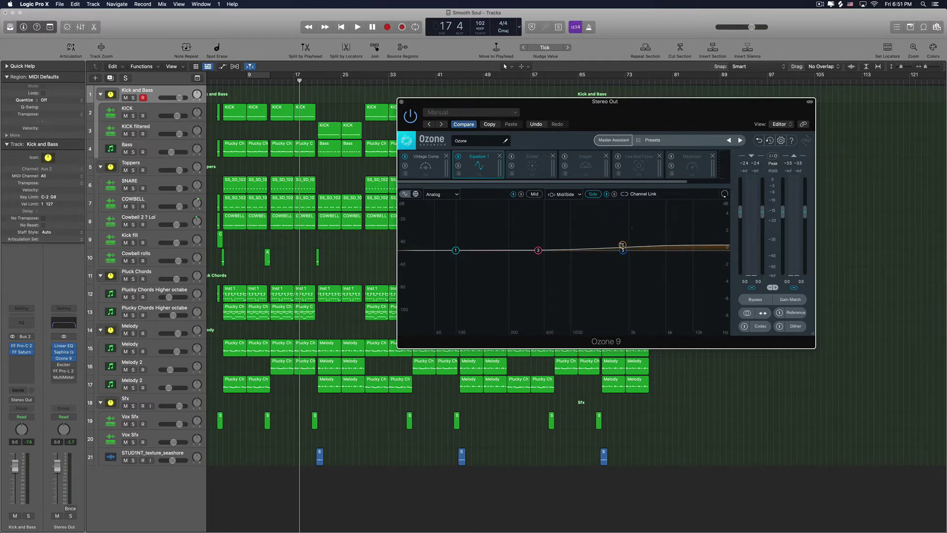
{"action": "left_click", "coordinate": [622, 245]}
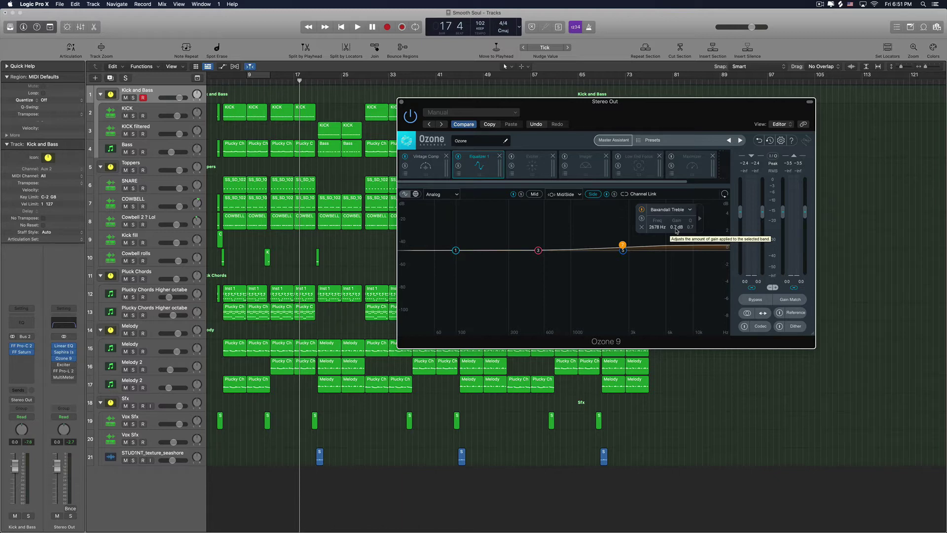
{"action": "left_click", "coordinate": [535, 195]}
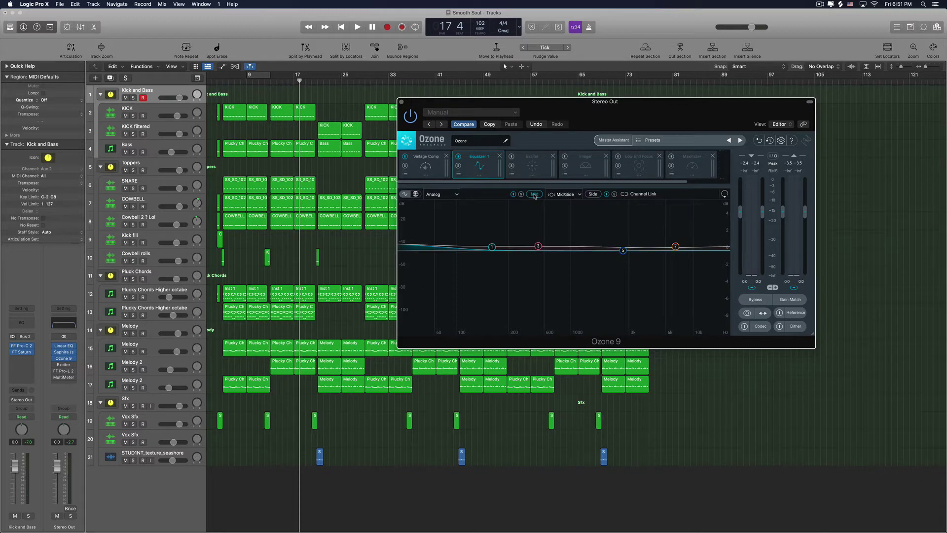
{"action": "left_click", "coordinate": [677, 247]}
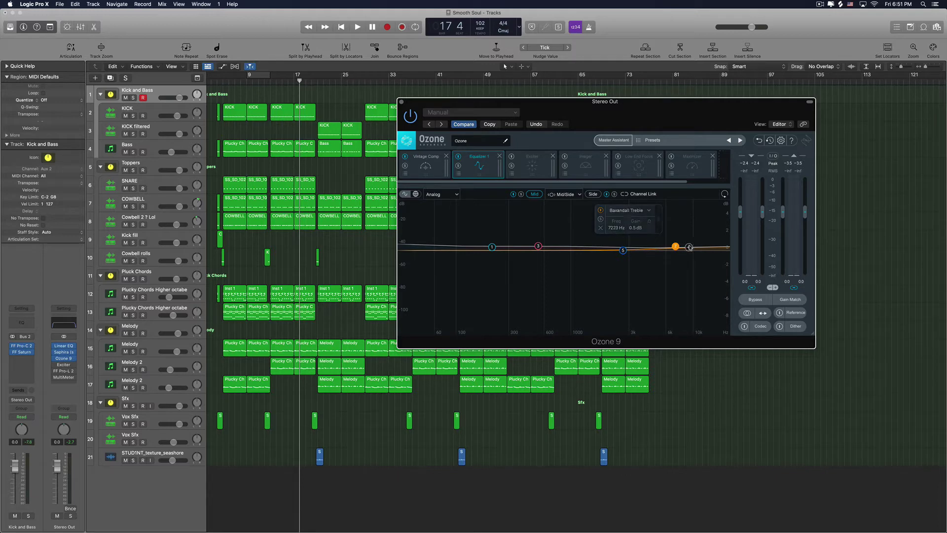
{"action": "left_click", "coordinate": [539, 247]}
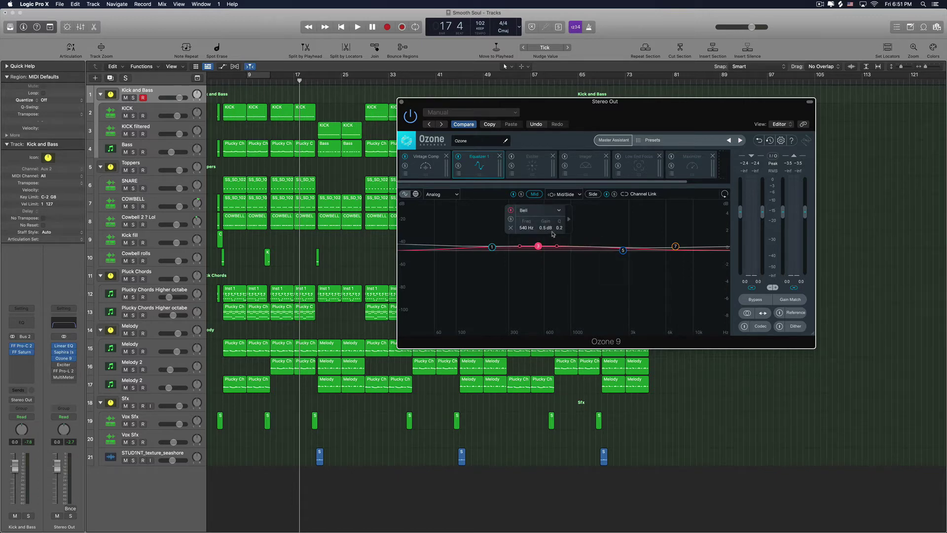
{"action": "left_click", "coordinate": [492, 248]}
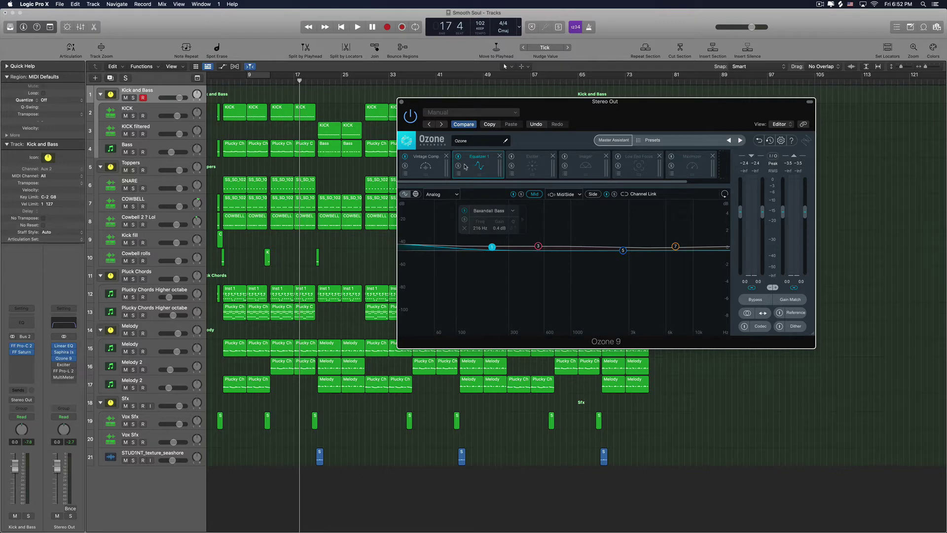
Cycle playback from bar 9, comparing Ozone's Equalizer bypassed and active, then stop
{"action": "key", "text": "space"}
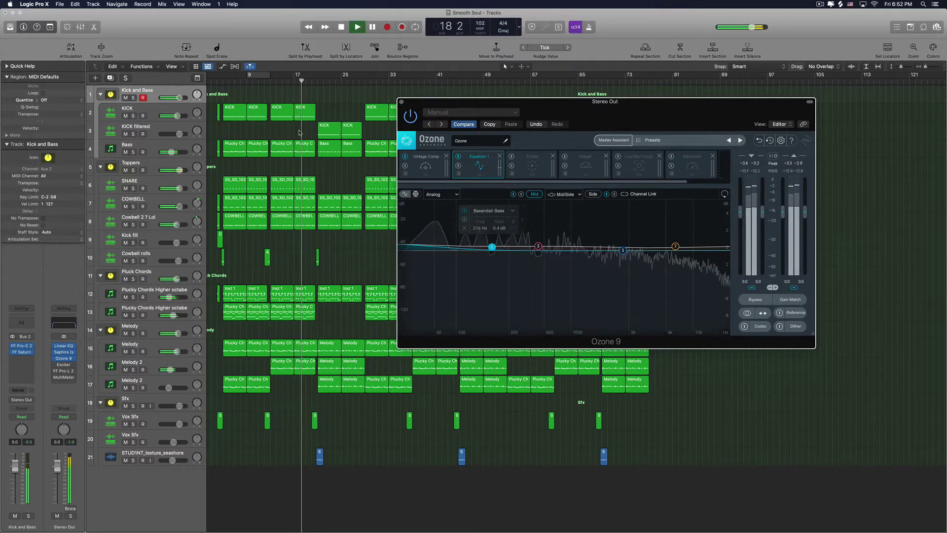
{"action": "key", "text": "c"}
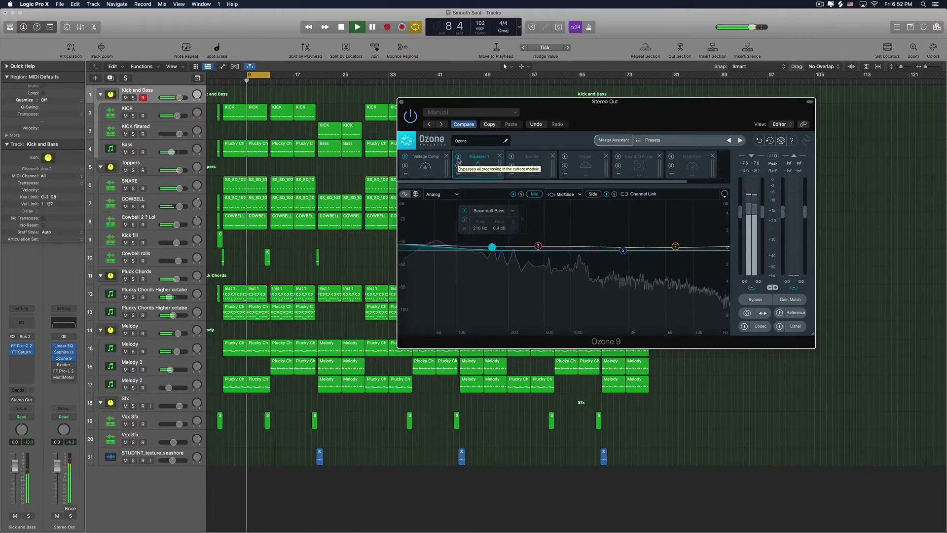
{"action": "left_click", "coordinate": [458, 157]}
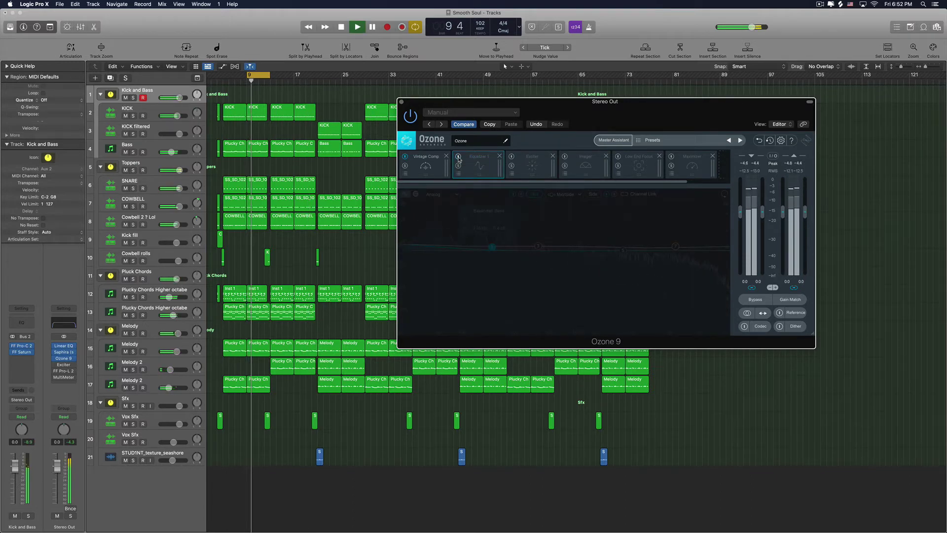
{"action": "left_click", "coordinate": [458, 157]}
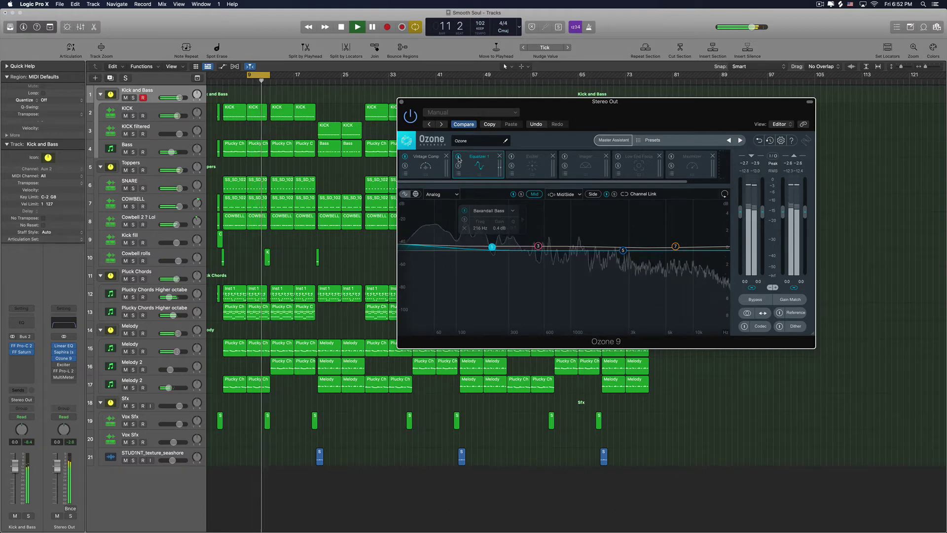
{"action": "key", "text": "space"}
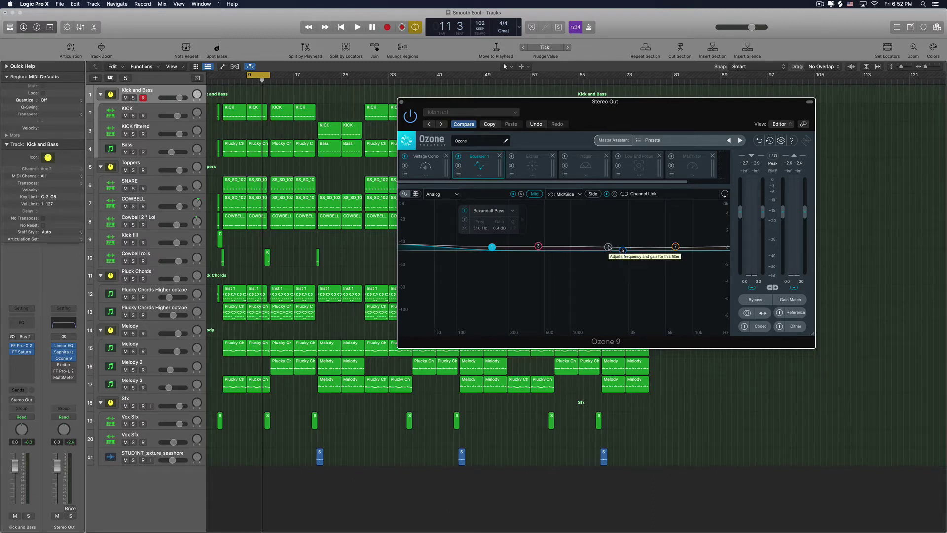
Turn on Ozone's Exciter and keep its middle band in Retro mode
{"action": "left_click", "coordinate": [524, 158]}
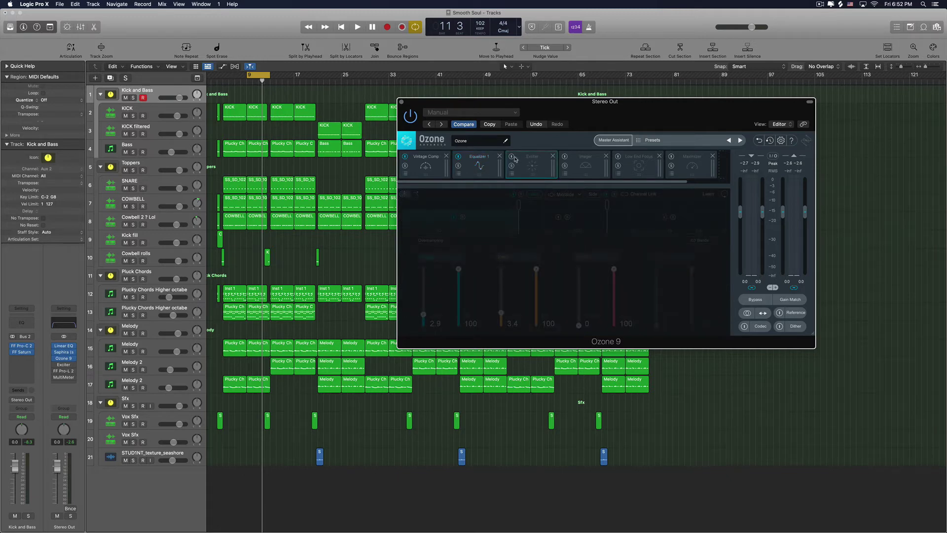
{"action": "left_click", "coordinate": [512, 156]}
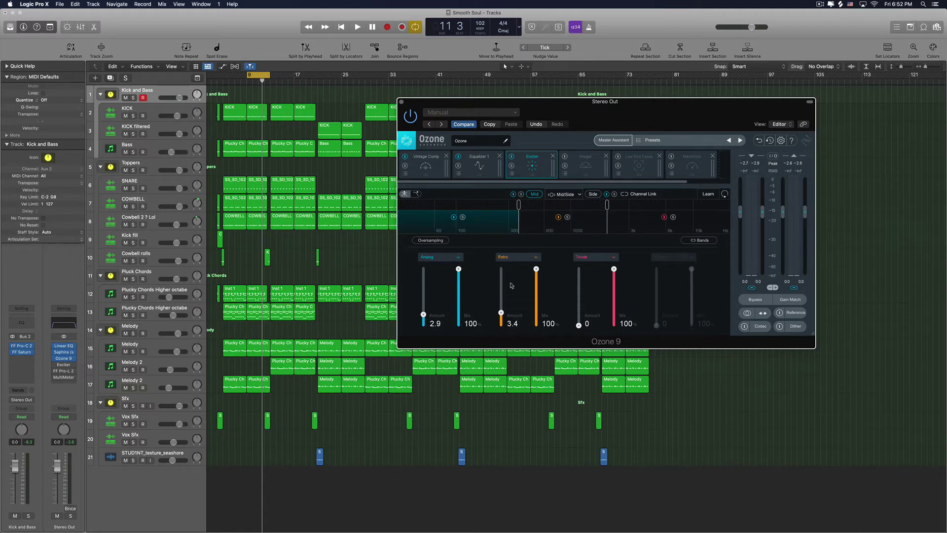
{"action": "left_click", "coordinate": [544, 225]}
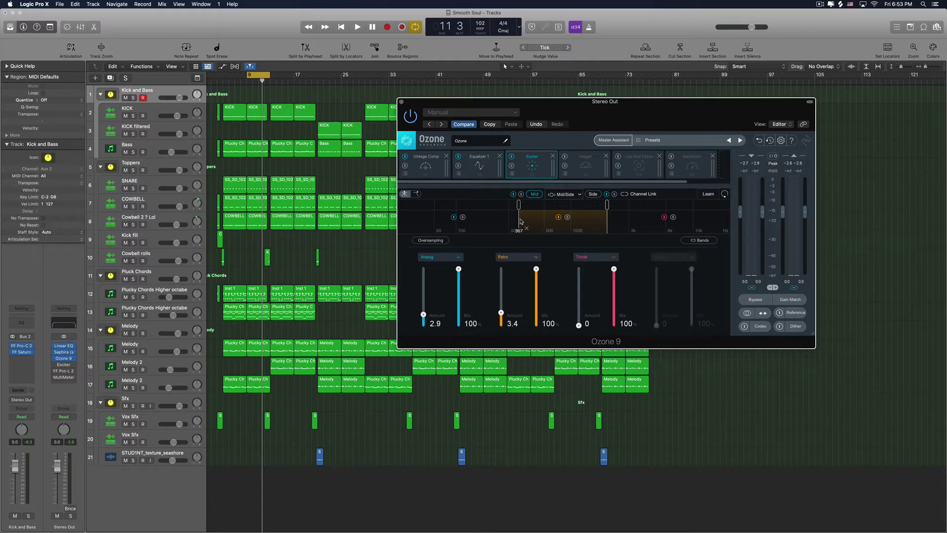
{"action": "left_click", "coordinate": [518, 258]}
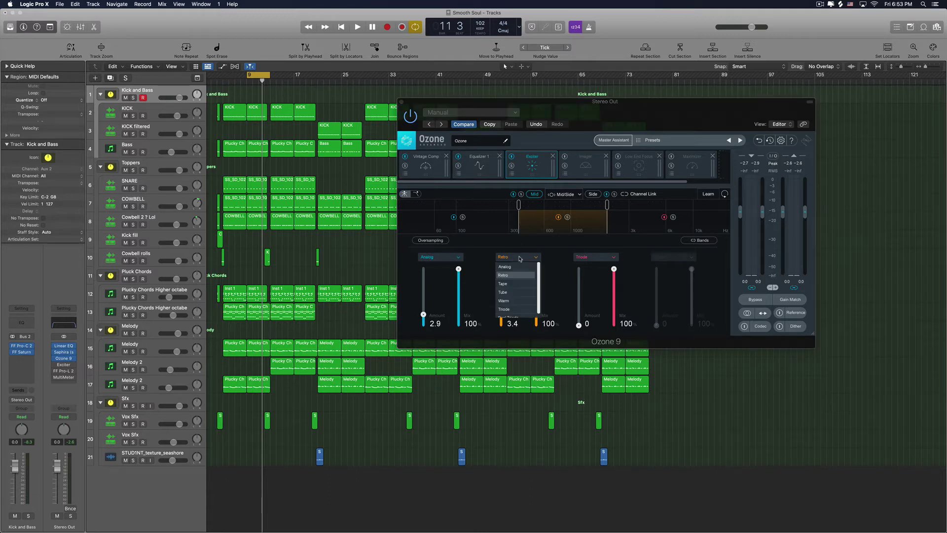
{"action": "left_click", "coordinate": [536, 279]}
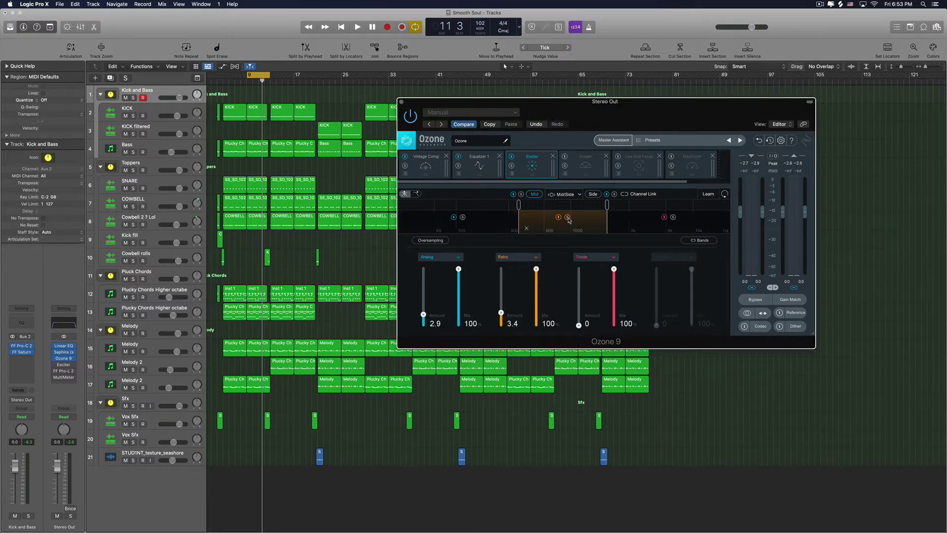
Play the loop, toggling the Retro middle band on and off and unsoloing it
{"action": "key", "text": "space"}
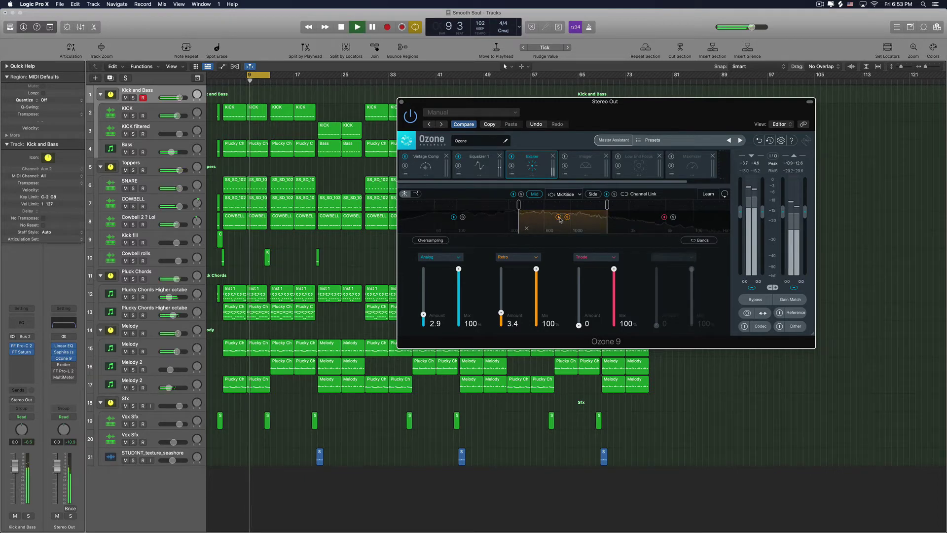
{"action": "left_click", "coordinate": [559, 217]}
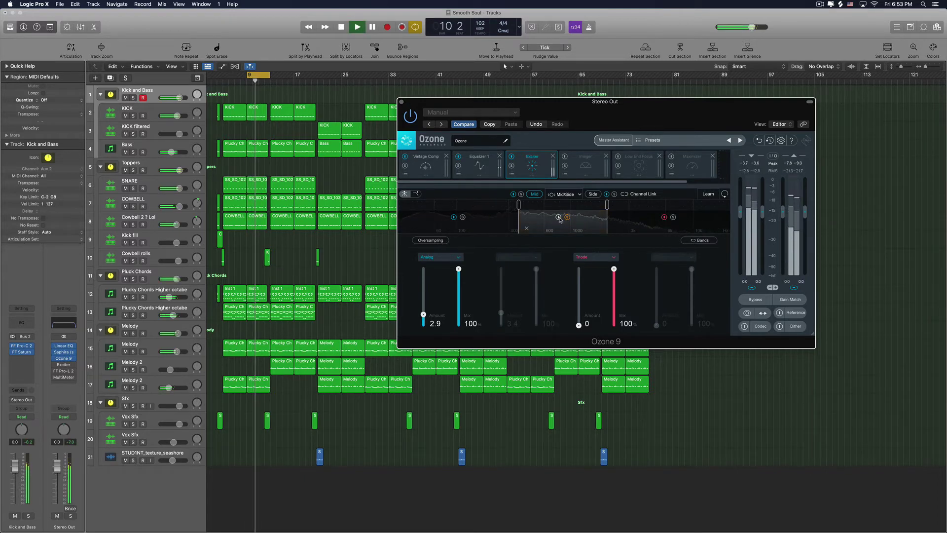
{"action": "left_click", "coordinate": [559, 217]}
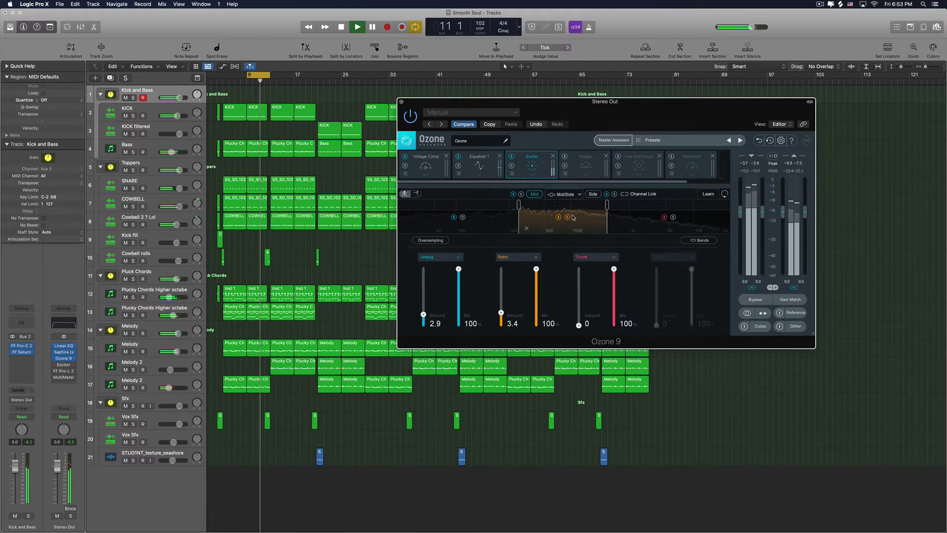
{"action": "left_click", "coordinate": [567, 217]}
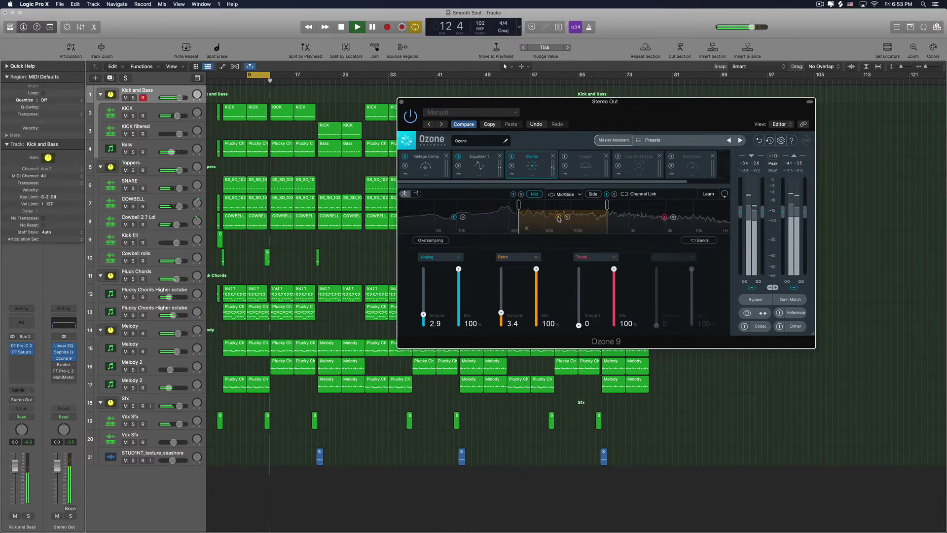
{"action": "left_click", "coordinate": [559, 218]}
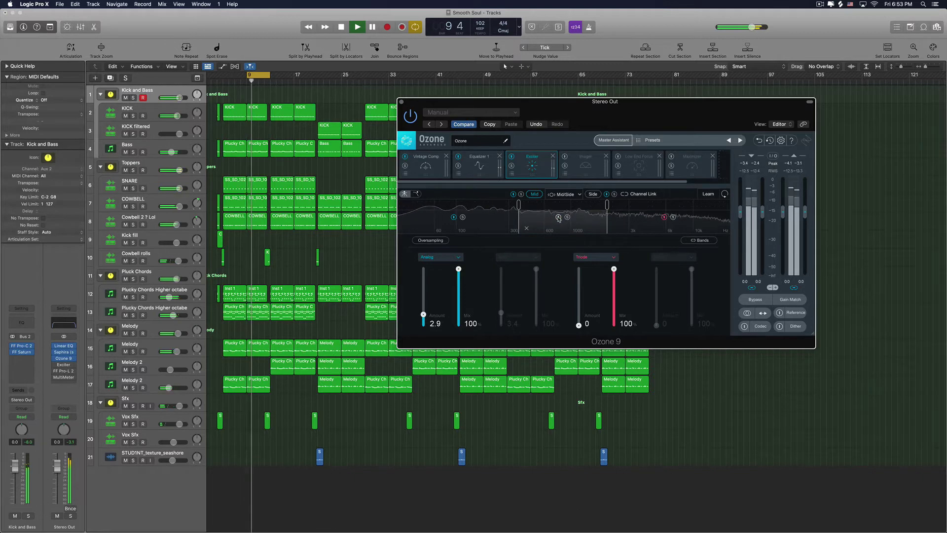
{"action": "left_click", "coordinate": [559, 217]}
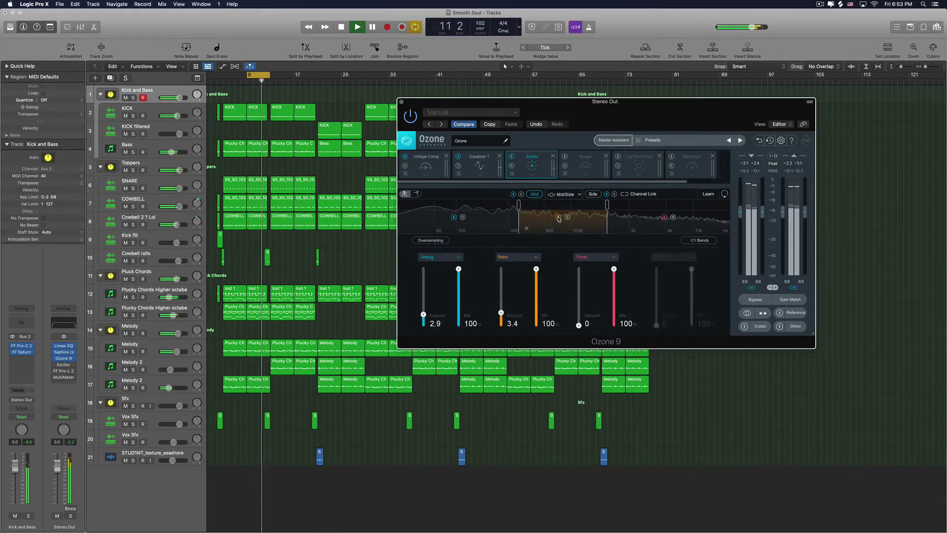
{"action": "key", "text": "space"}
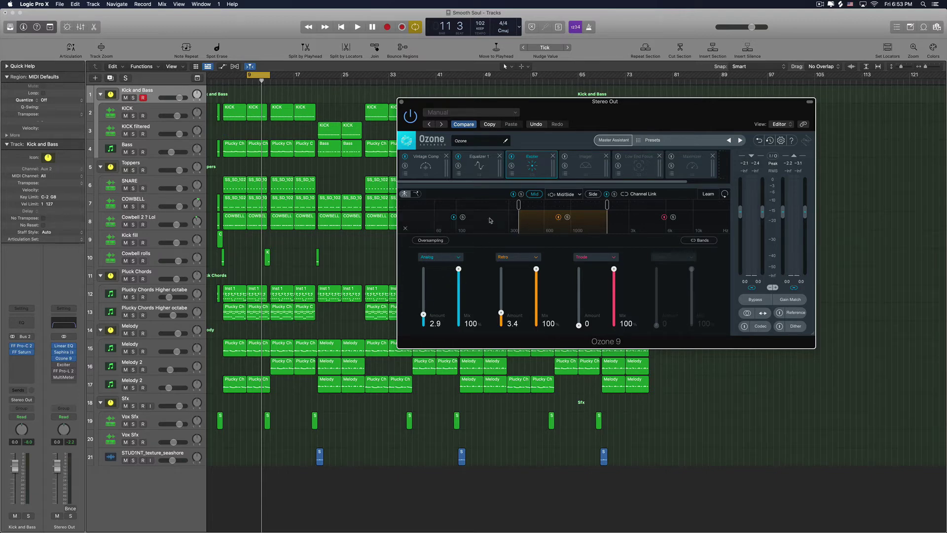
Select the Exciter's low band and keep it in Analog mode
{"action": "left_click", "coordinate": [490, 220]}
{"action": "left_click", "coordinate": [449, 259]}
{"action": "left_click", "coordinate": [450, 267]}
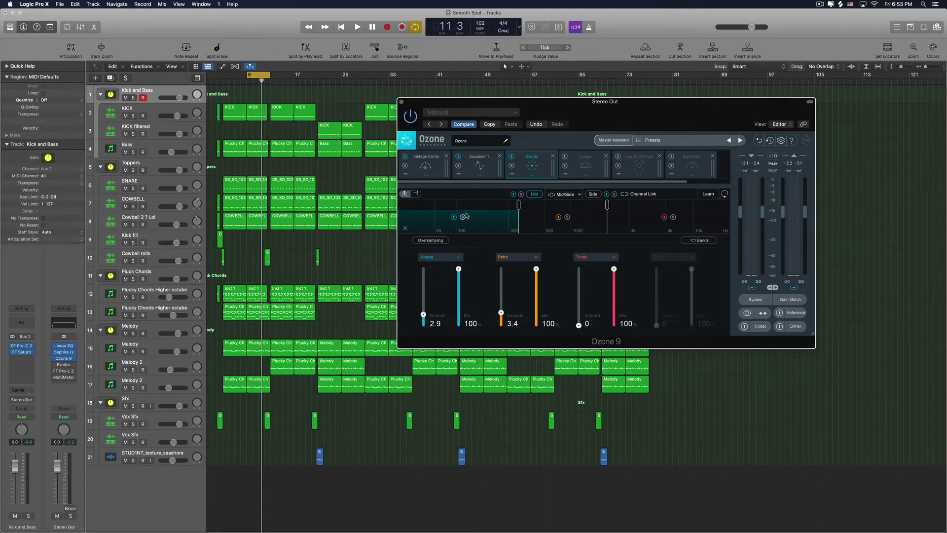
During playback, raise the Analog band amount to 3.0 and compare it bypassed versus active
{"action": "key", "text": "space"}
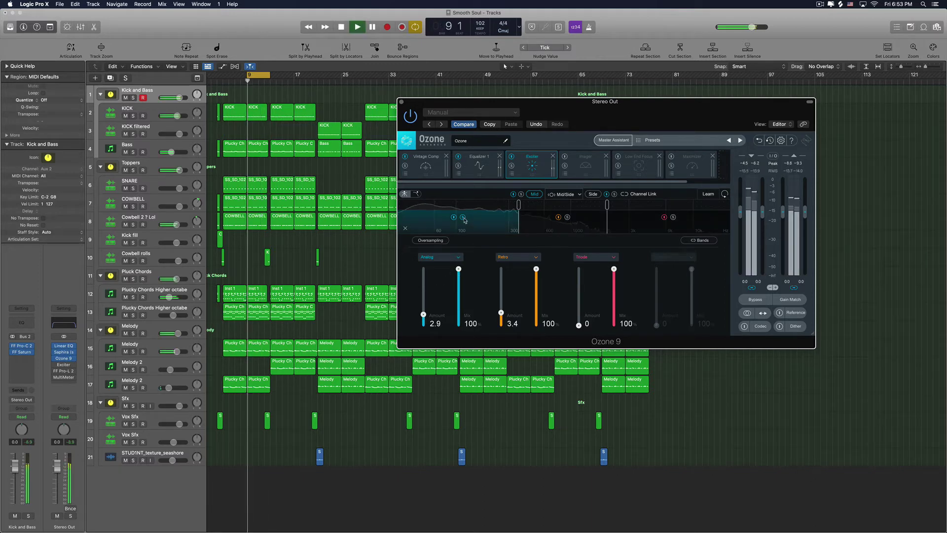
{"action": "left_click_drag", "start_coordinate": [426, 316], "coordinate": [426, 314]}
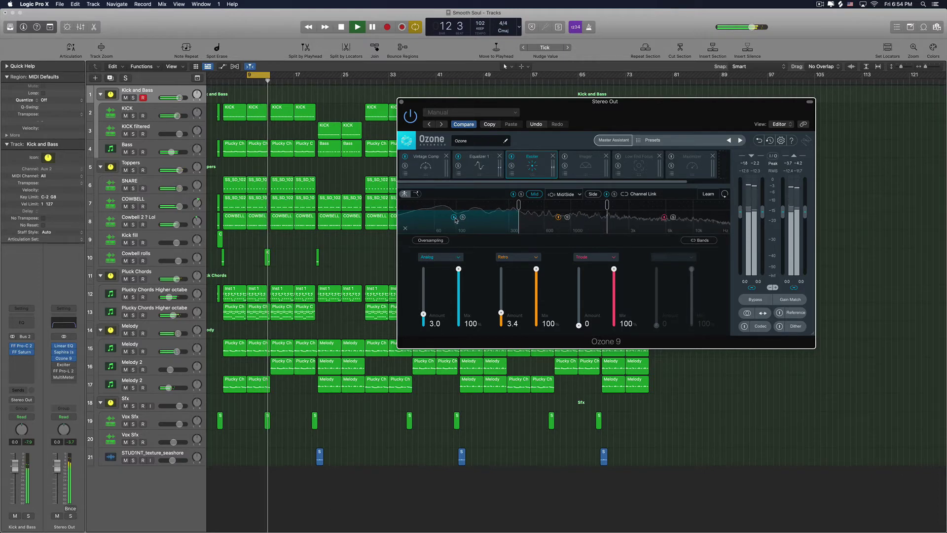
{"action": "left_click", "coordinate": [454, 218]}
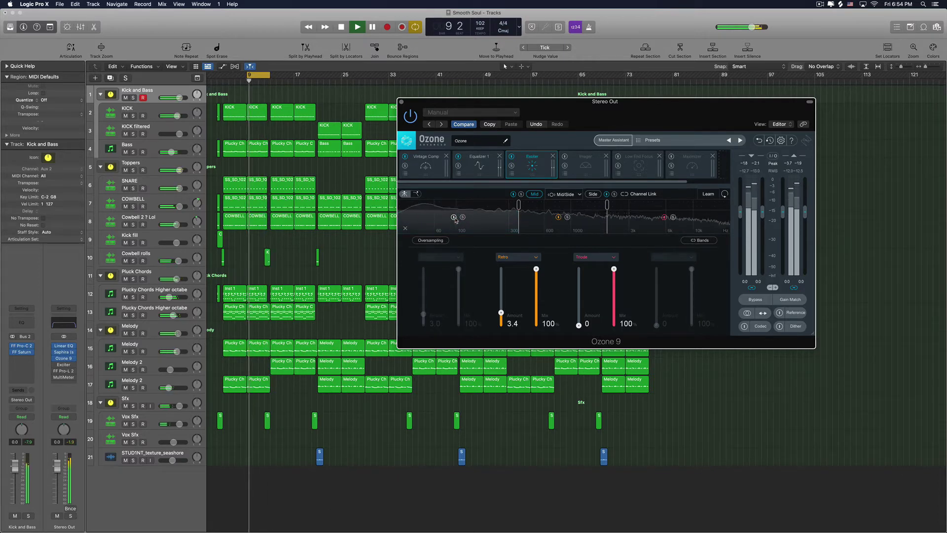
{"action": "left_click", "coordinate": [454, 217]}
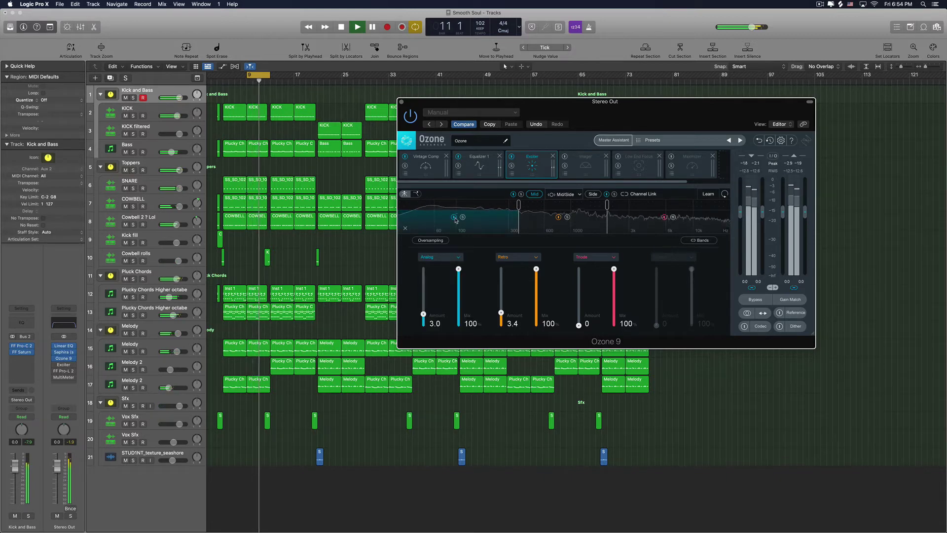
{"action": "key", "text": "space"}
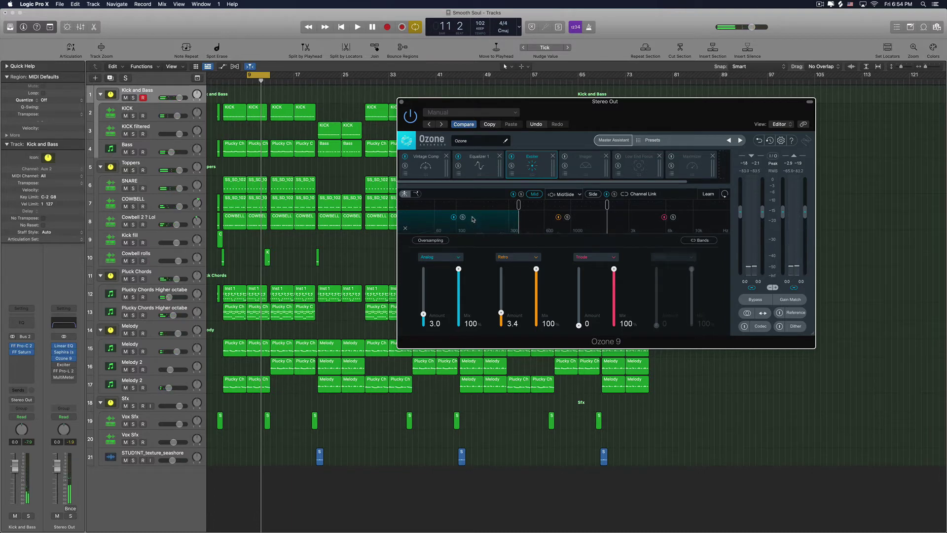
On the Exciter's side channel, lower the Warm high band amount from 7.7 to 6.9 while listening
{"action": "left_click", "coordinate": [595, 194]}
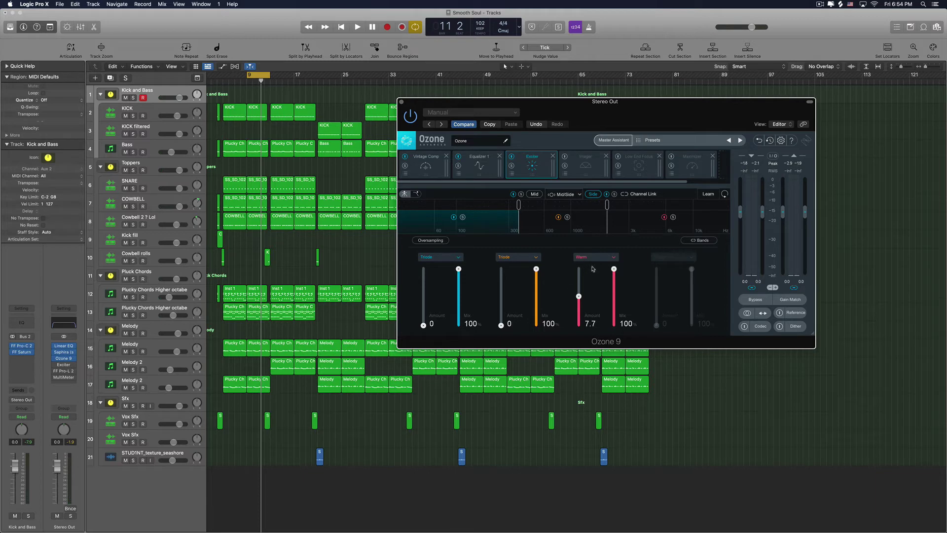
{"action": "left_click", "coordinate": [624, 224]}
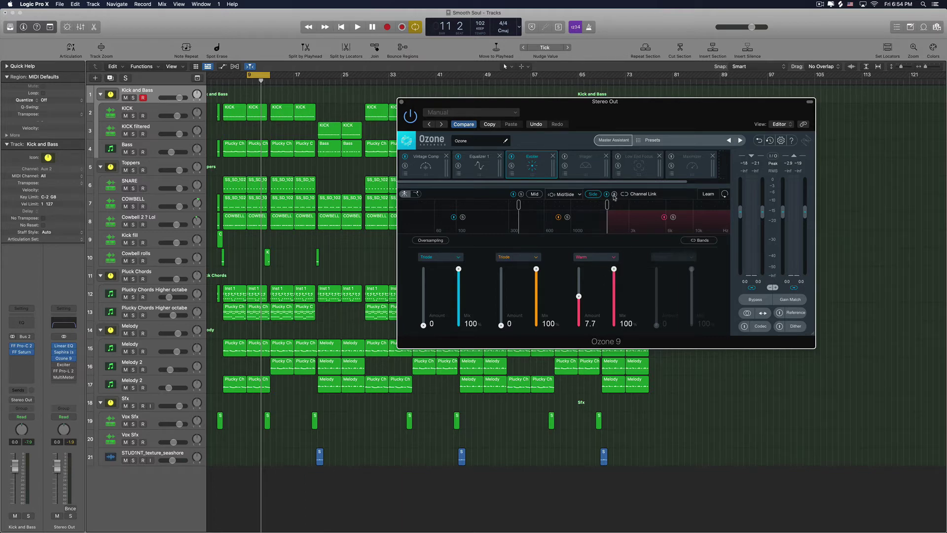
{"action": "key", "text": "space"}
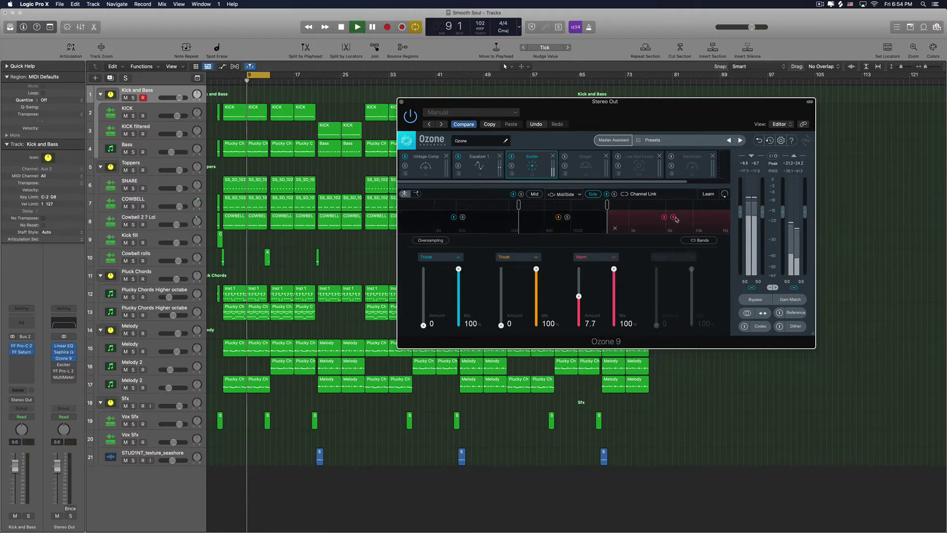
{"action": "mouse_move", "coordinate": [578, 296]}
{"action": "left_mouse_down"}
{"action": "mouse_move", "coordinate": [580, 328]}
{"action": "mouse_move", "coordinate": [581, 301]}
{"action": "left_mouse_up"}
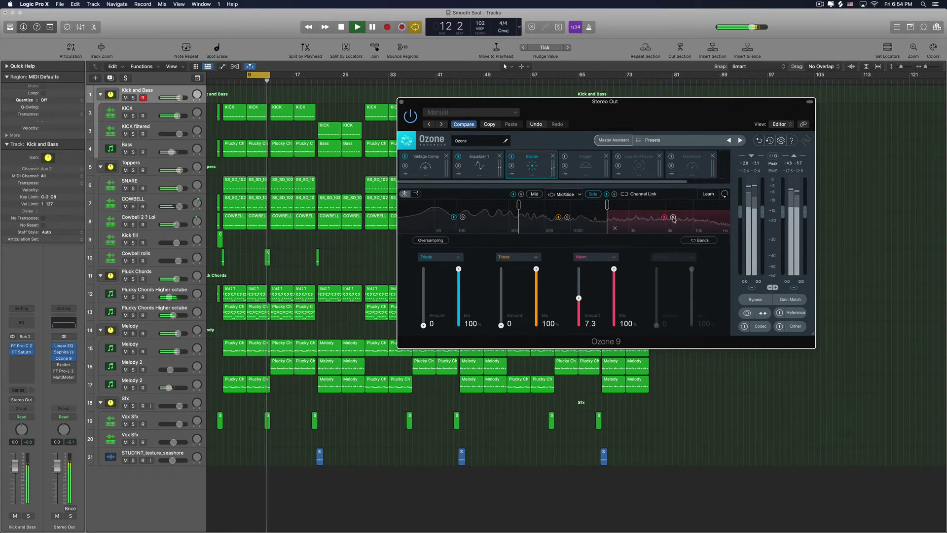
{"action": "left_click", "coordinate": [583, 301]}
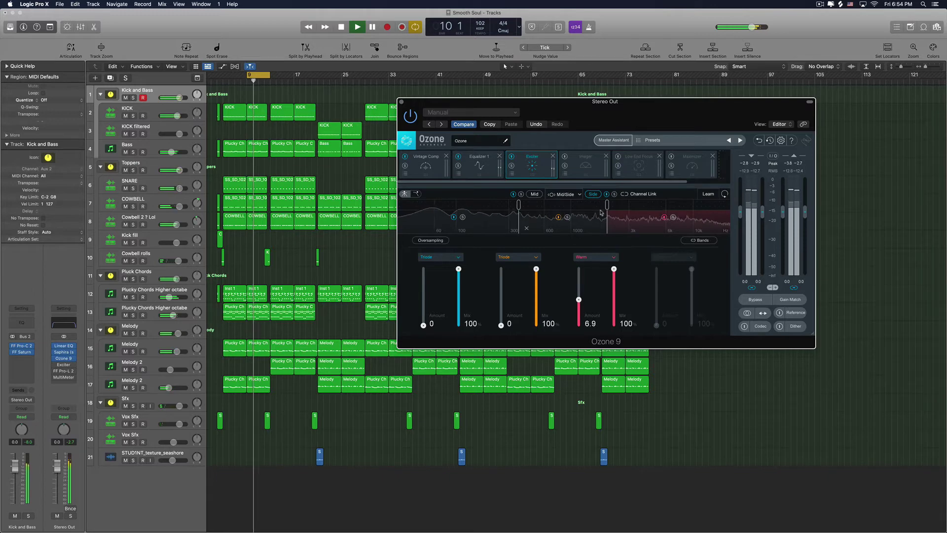
{"action": "key", "text": "space"}
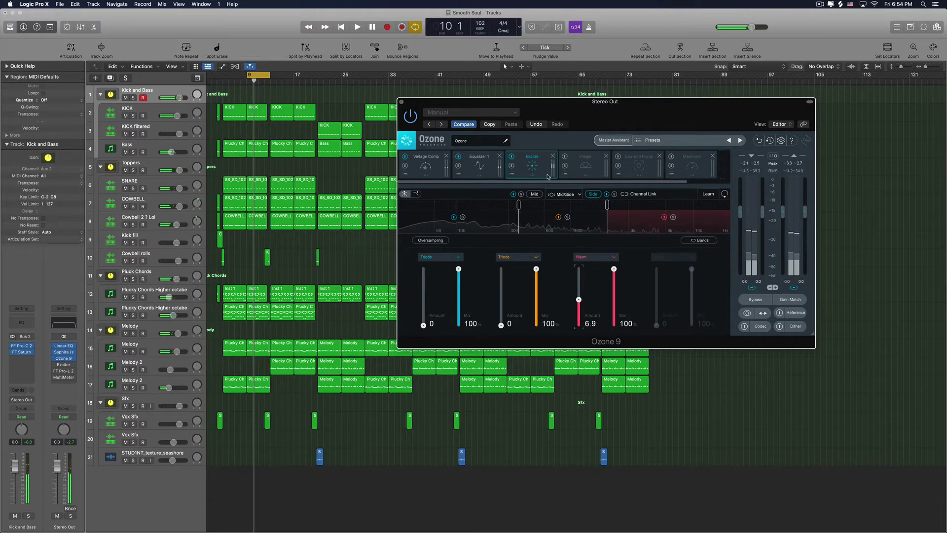
Compare the playing mix with the side-channel Exciter bypassed and active, leaving it on
{"action": "left_click", "coordinate": [511, 157]}
{"action": "key", "text": "space"}
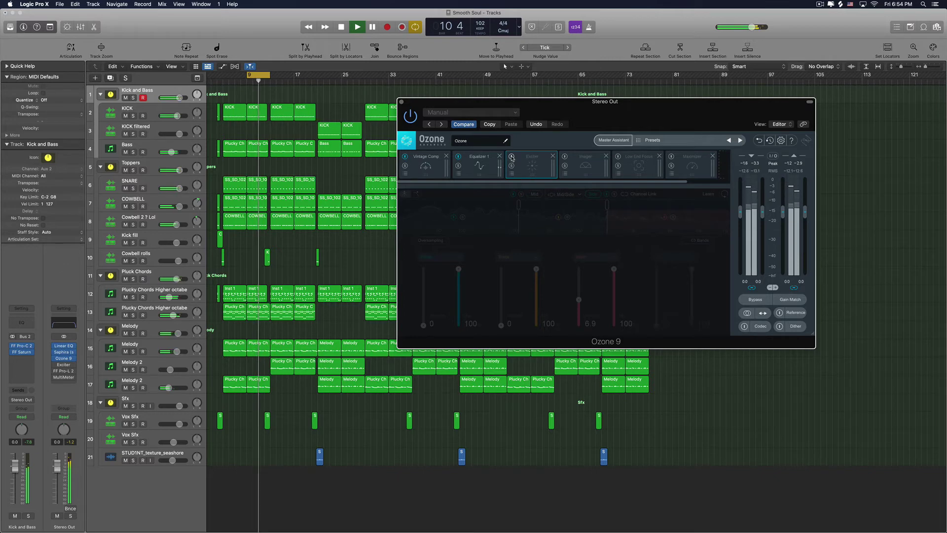
{"action": "left_click", "coordinate": [511, 158]}
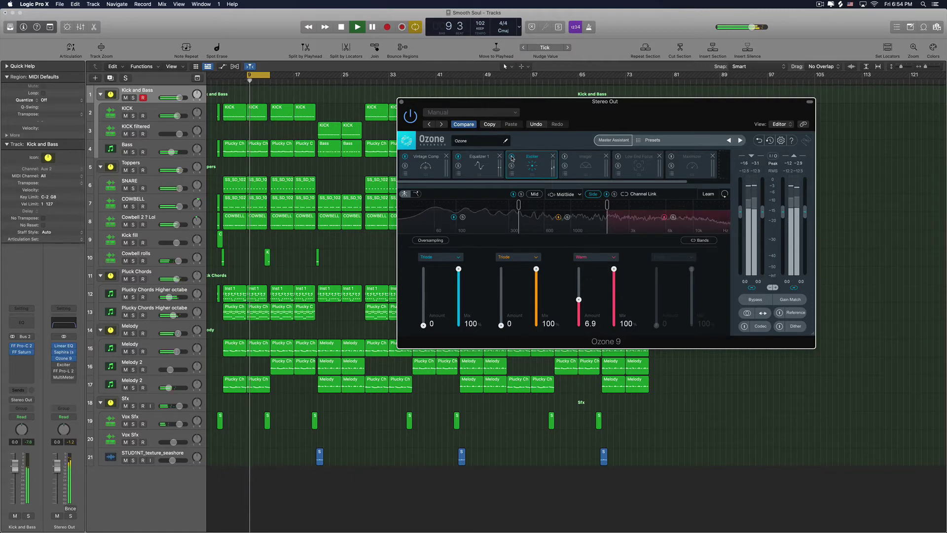
{"action": "left_click", "coordinate": [512, 157]}
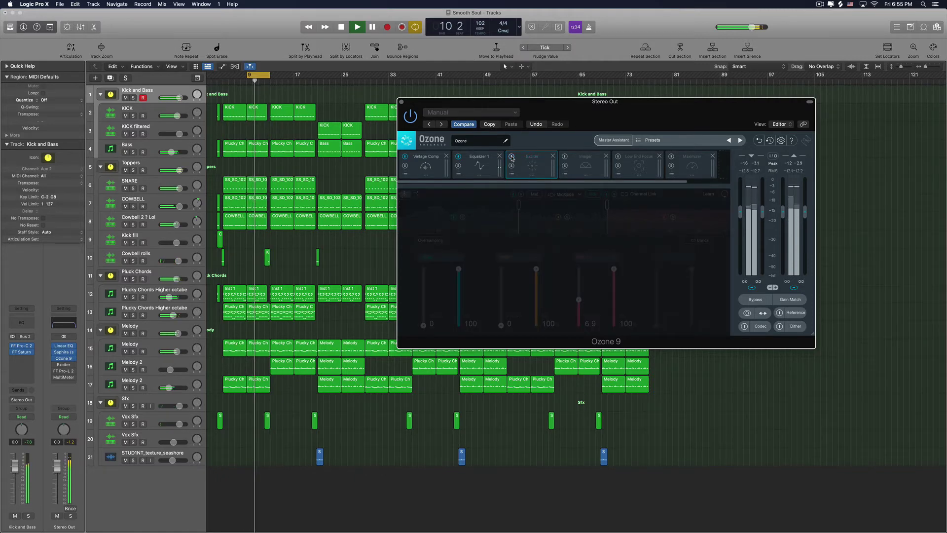
{"action": "left_click", "coordinate": [512, 157]}
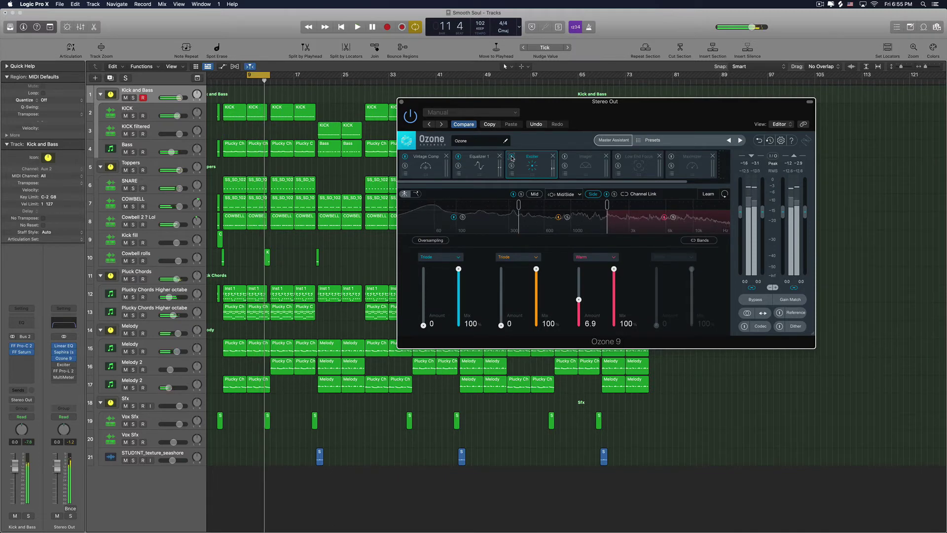
{"action": "key", "text": "space"}
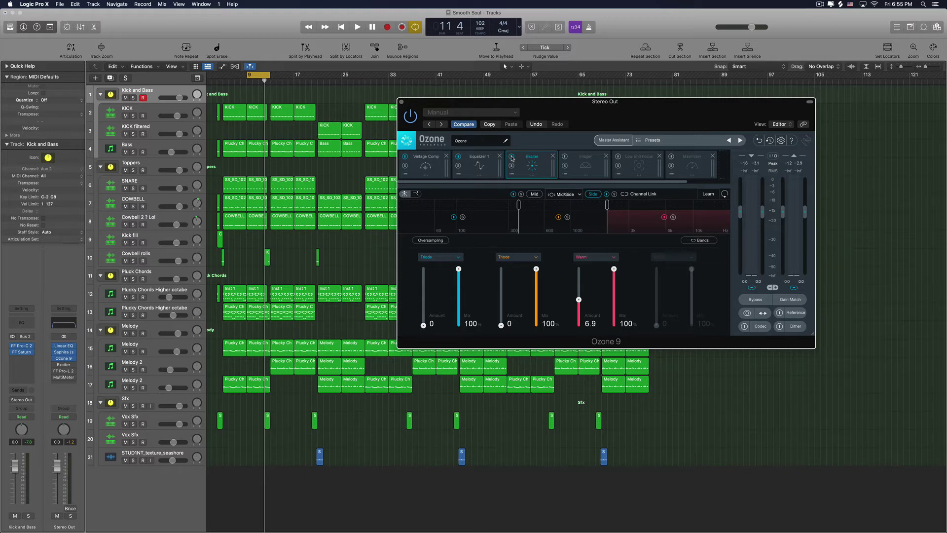
Enable Ozone's Imager and set band 4 width to 31.6 and band 1 to -19.0
{"action": "left_click", "coordinate": [576, 162]}
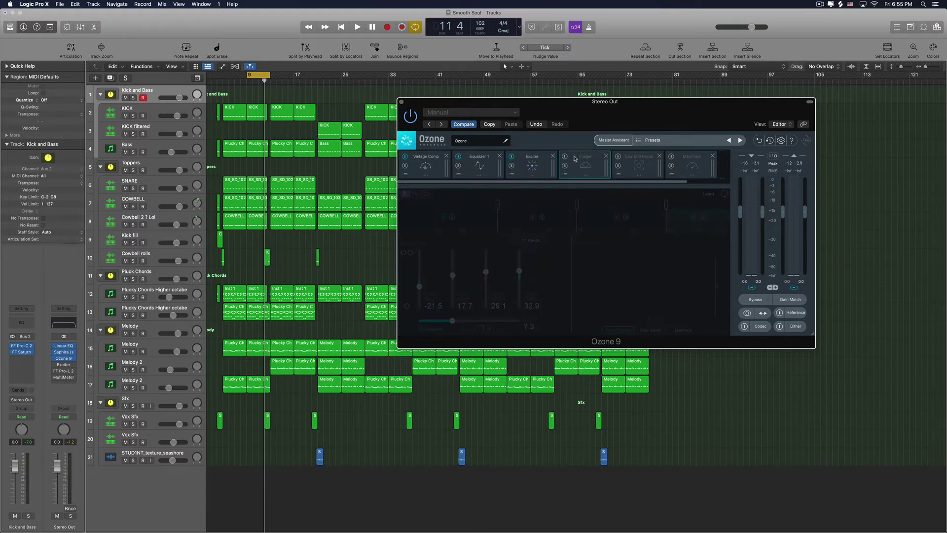
{"action": "left_click", "coordinate": [566, 157]}
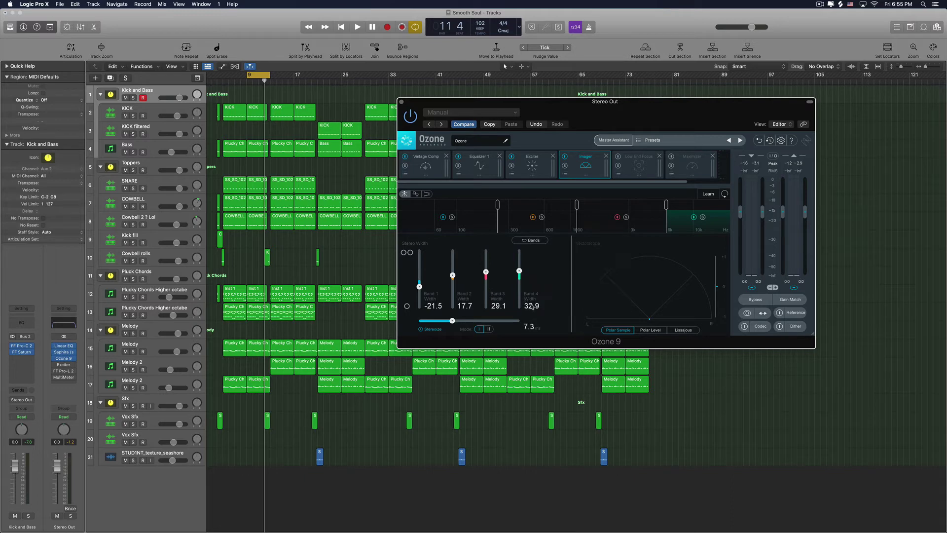
{"action": "left_click_drag", "start_coordinate": [519, 271], "coordinate": [521, 275]}
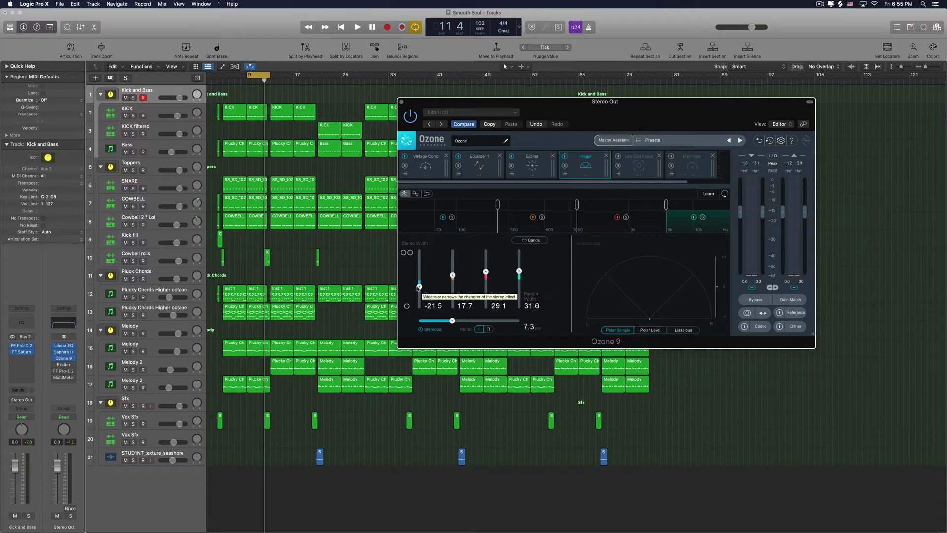
{"action": "left_click_drag", "start_coordinate": [419, 287], "coordinate": [419, 285]}
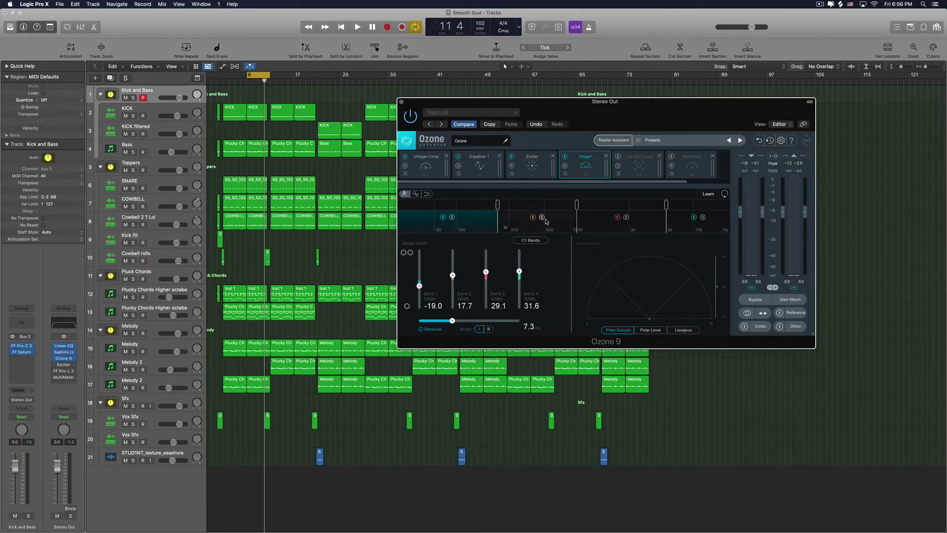
{"action": "key", "text": "space"}
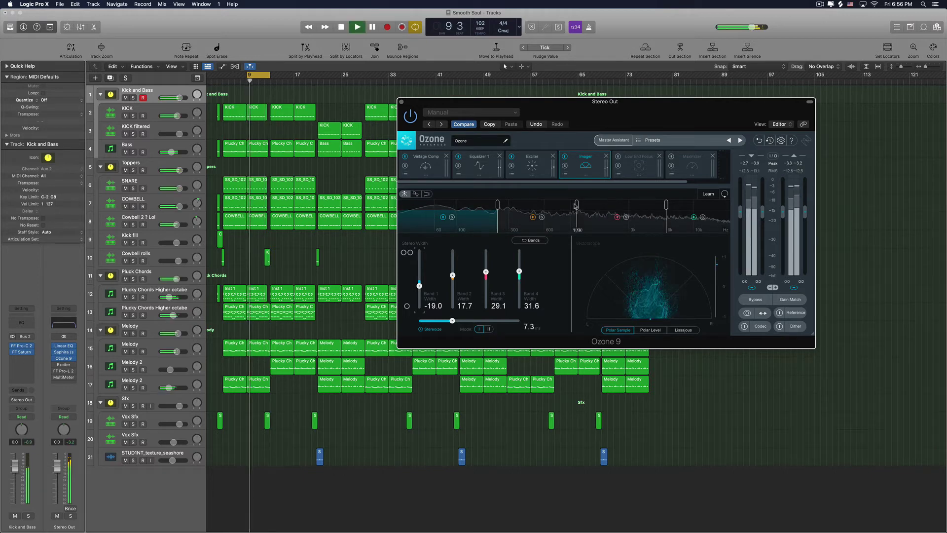
{"action": "left_click", "coordinate": [566, 157]}
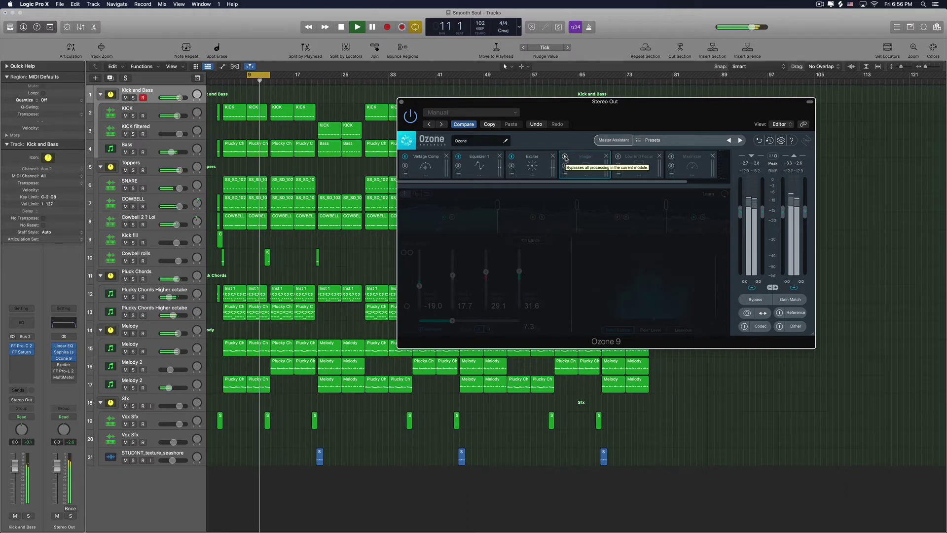
{"action": "left_click", "coordinate": [565, 157]}
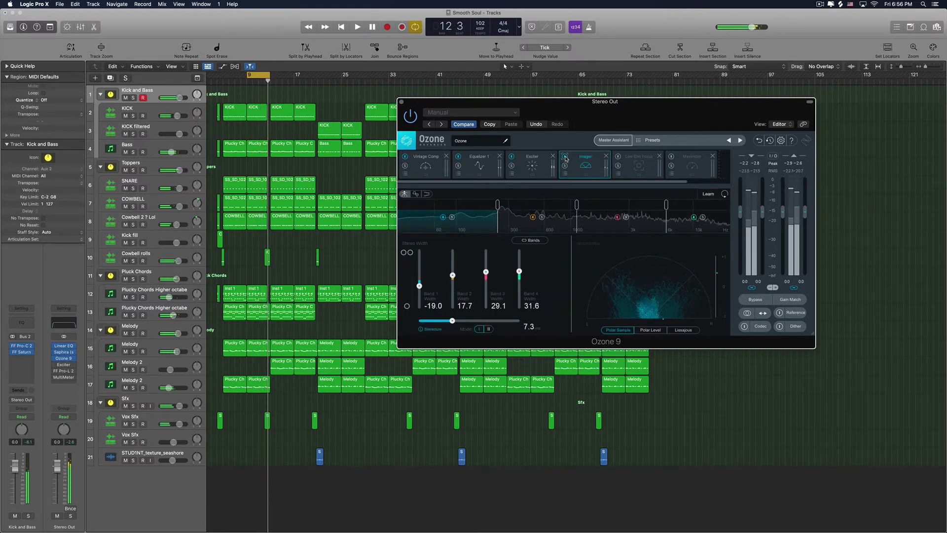
{"action": "key", "text": "space"}
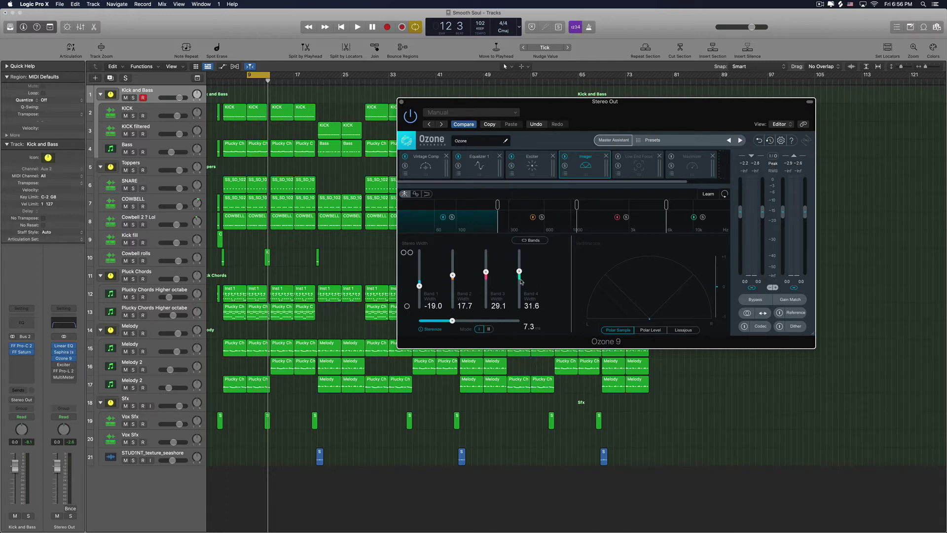
Enable Low End Focus (16.3 contrast, 0.9 gain), audition it, then select the Maximizer module
{"action": "left_click", "coordinate": [631, 160]}
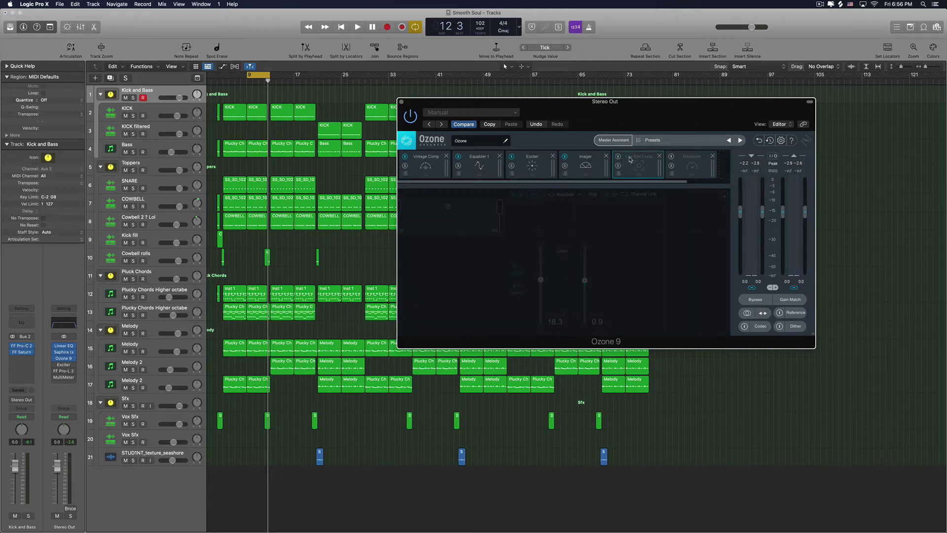
{"action": "left_click", "coordinate": [618, 156]}
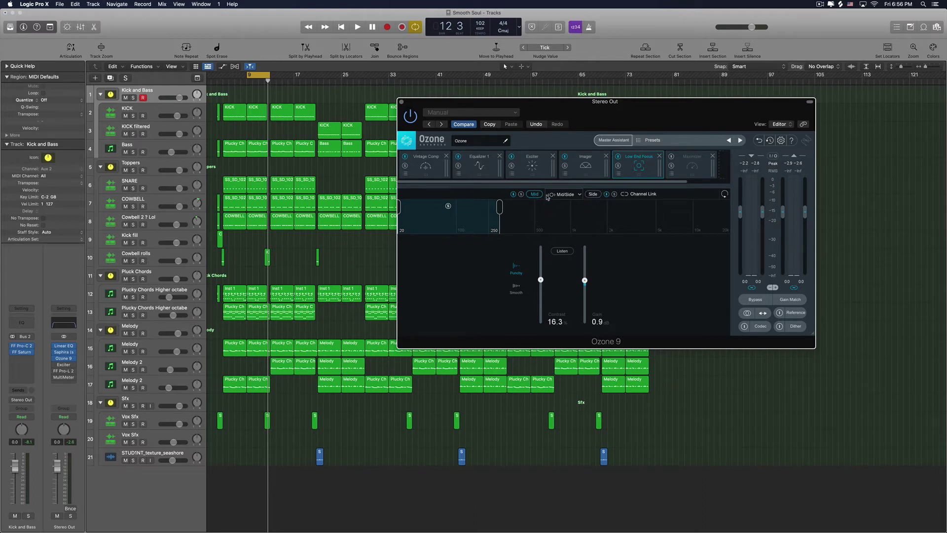
{"action": "left_click", "coordinate": [578, 194]}
{"action": "left_click", "coordinate": [624, 255]}
{"action": "key", "text": "space"}
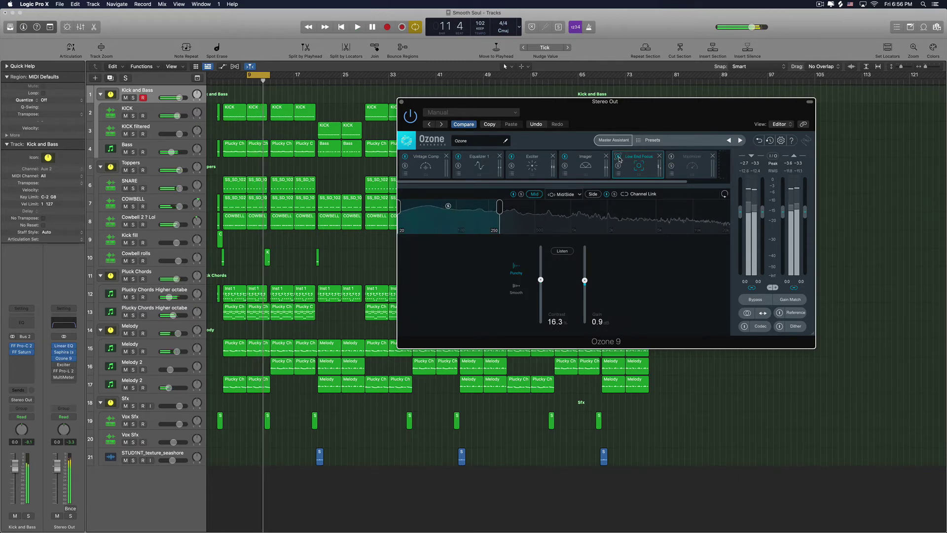
{"action": "key", "text": "space"}
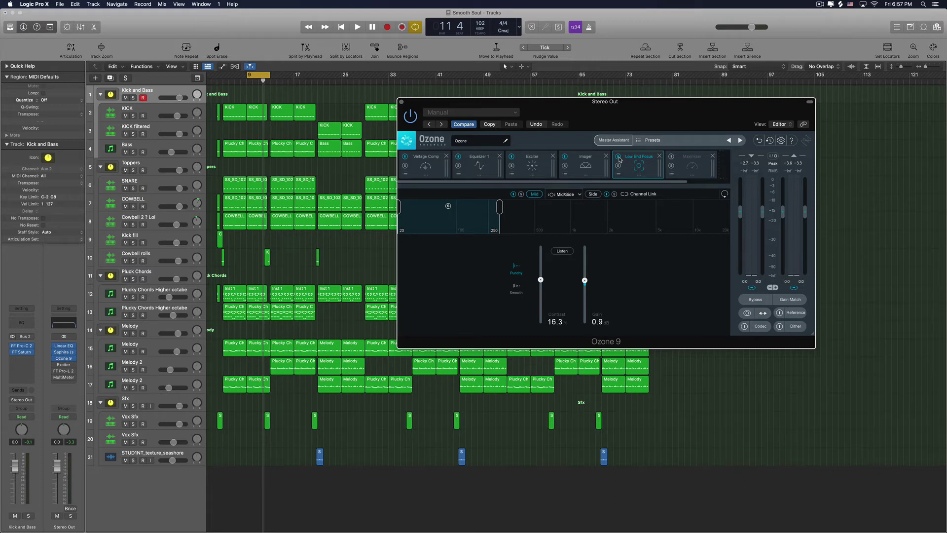
{"action": "left_click", "coordinate": [686, 165]}
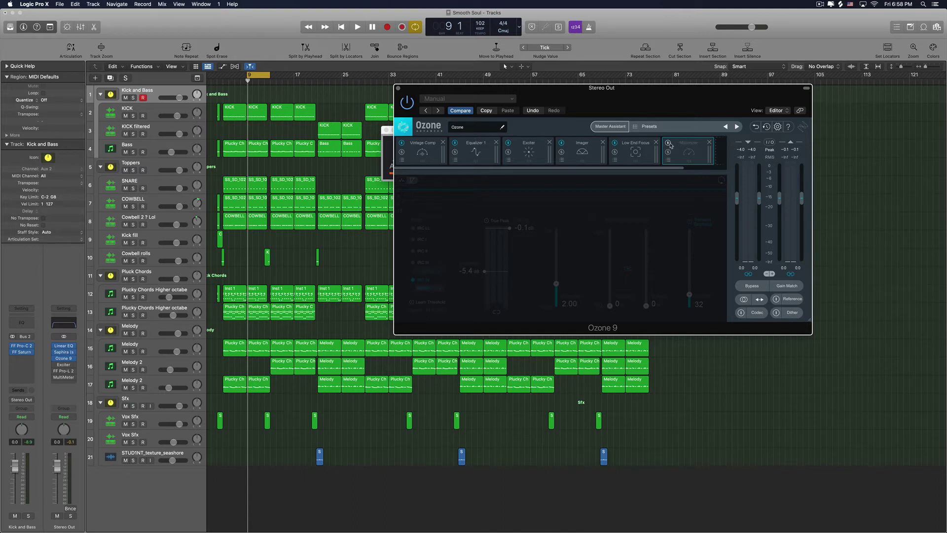
Turn on the Maximizer in IRC IV Modern and raise its threshold to 0.0 dB
{"action": "left_click", "coordinate": [669, 144]}
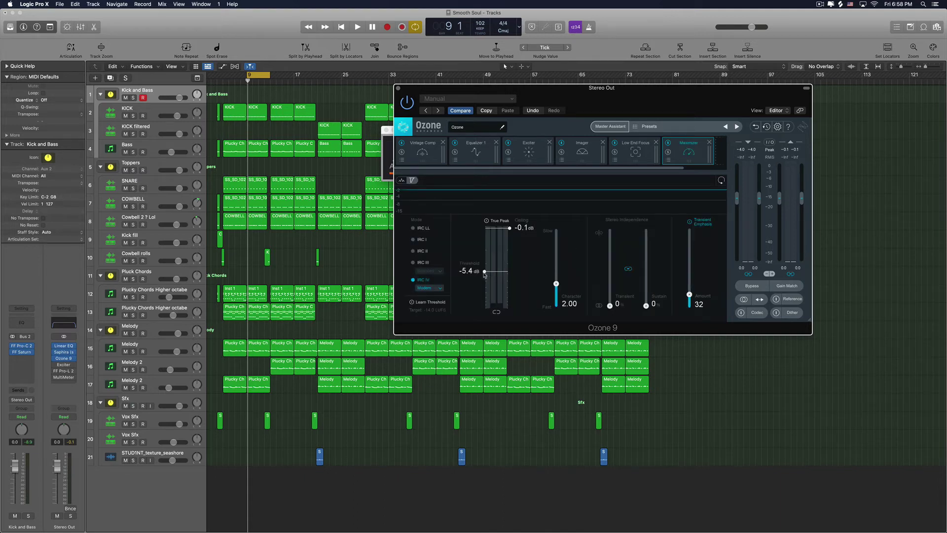
{"action": "left_click_drag", "start_coordinate": [485, 274], "coordinate": [488, 229]}
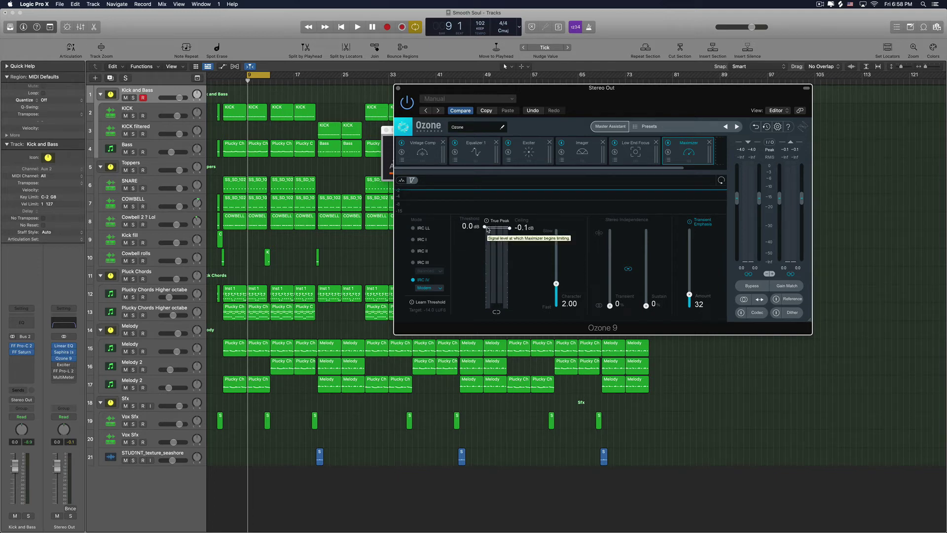
{"action": "left_click_drag", "start_coordinate": [648, 100], "coordinate": [587, 110]}
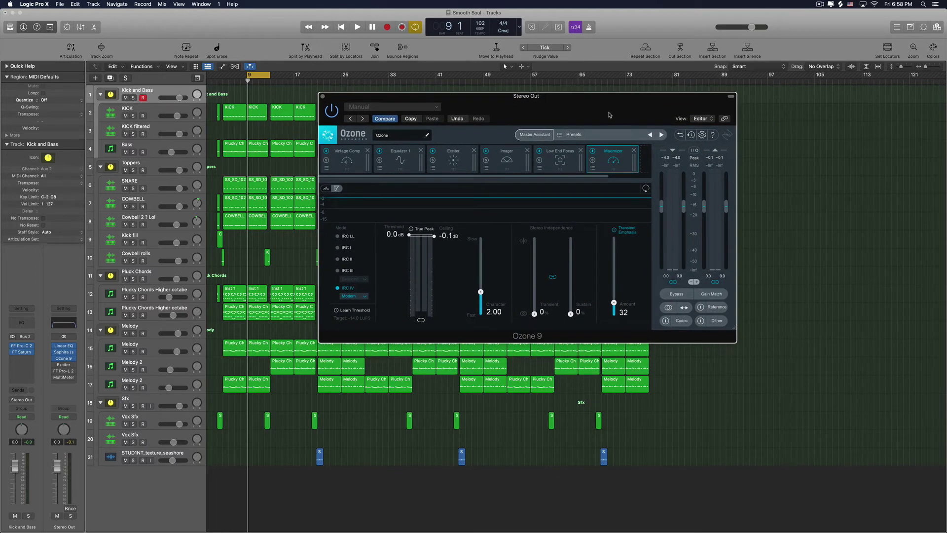
Pull the Maximizer threshold down to -3.8 dB during playback, keeping Modern mode and -0.1 dB ceiling
{"action": "left_click", "coordinate": [357, 295]}
{"action": "left_click", "coordinate": [378, 320]}
{"action": "left_click_drag", "start_coordinate": [434, 238], "coordinate": [435, 239]}
{"action": "left_click_drag", "start_coordinate": [409, 236], "coordinate": [408, 240]}
{"action": "key", "text": "space"}
{"action": "left_click_drag", "start_coordinate": [409, 239], "coordinate": [404, 271]}
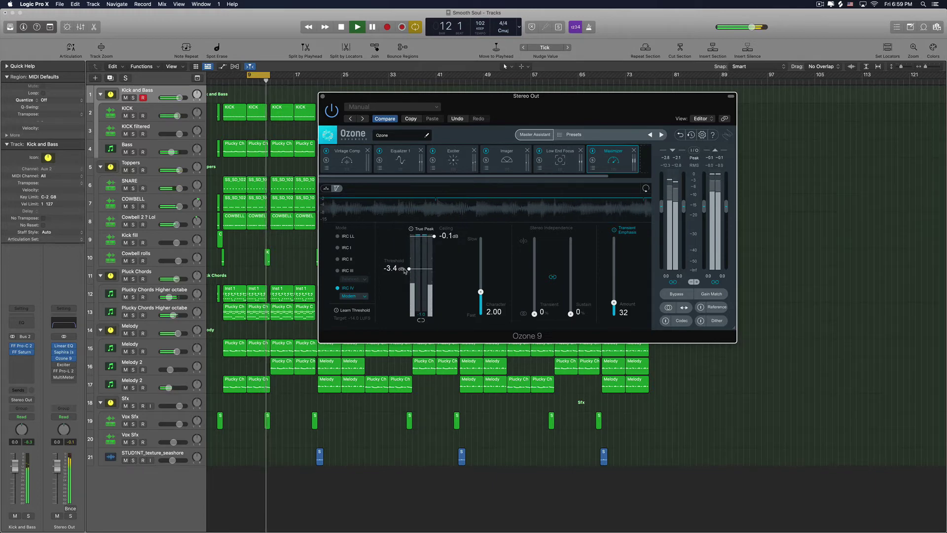
{"action": "mouse_move", "coordinate": [404, 271]}
{"action": "left_mouse_down"}
{"action": "mouse_move", "coordinate": [406, 284]}
{"action": "mouse_move", "coordinate": [410, 272]}
{"action": "left_mouse_up"}
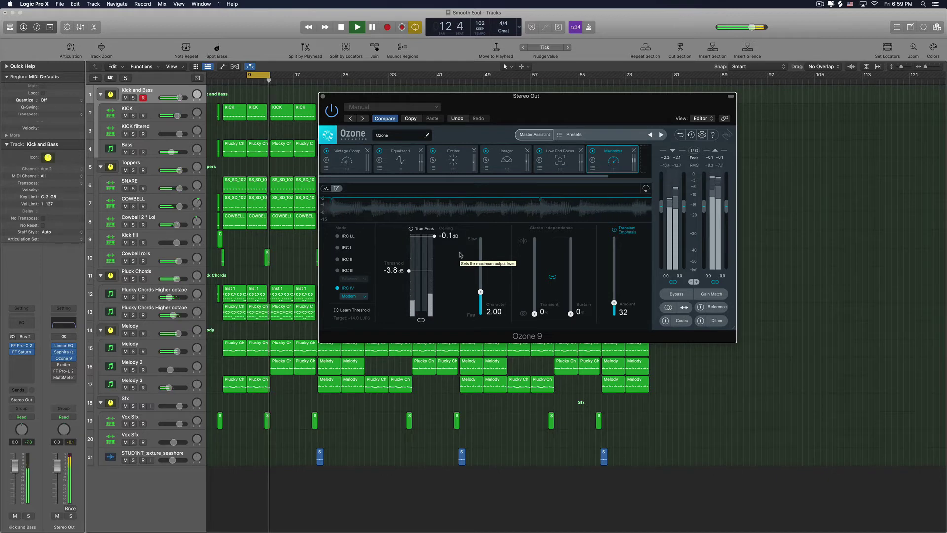
{"action": "key", "text": "space"}
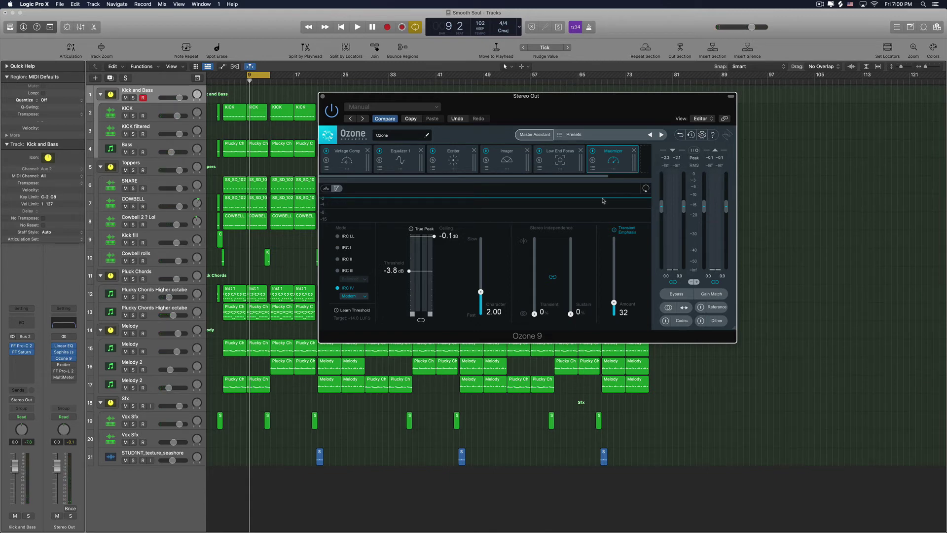
Compare the playing mix with the Maximizer bypassed and active, leaving it enabled
{"action": "left_click_drag", "start_coordinate": [558, 116], "coordinate": [592, 85]}
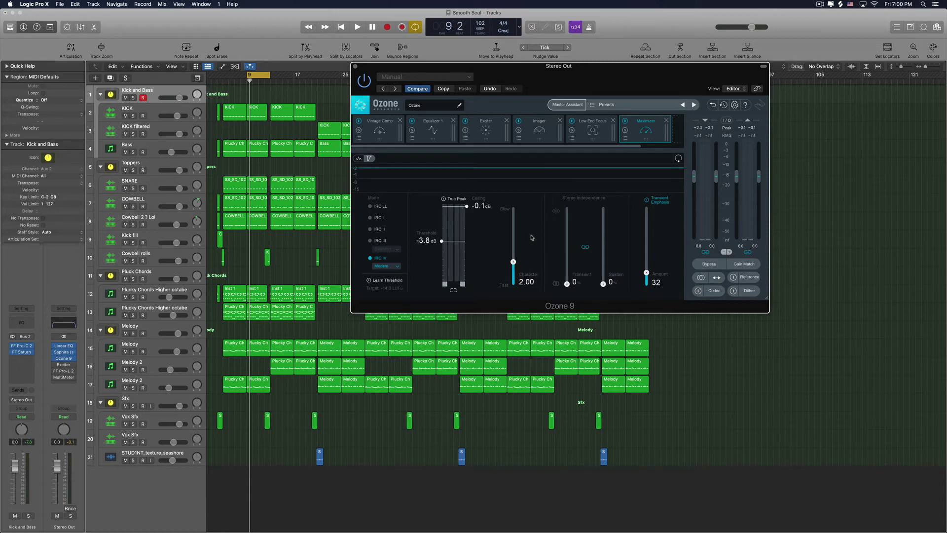
{"action": "key", "text": "space"}
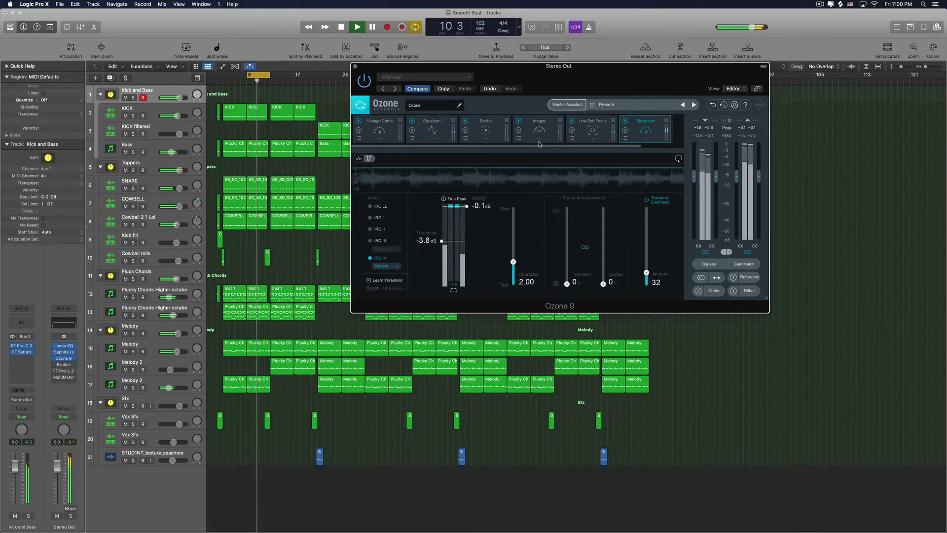
{"action": "left_click", "coordinate": [625, 121]}
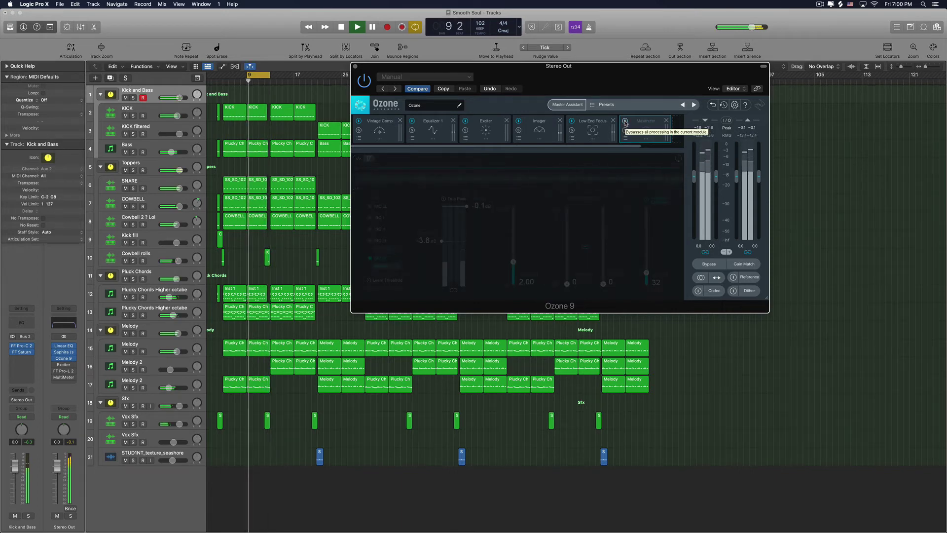
{"action": "left_click", "coordinate": [625, 121]}
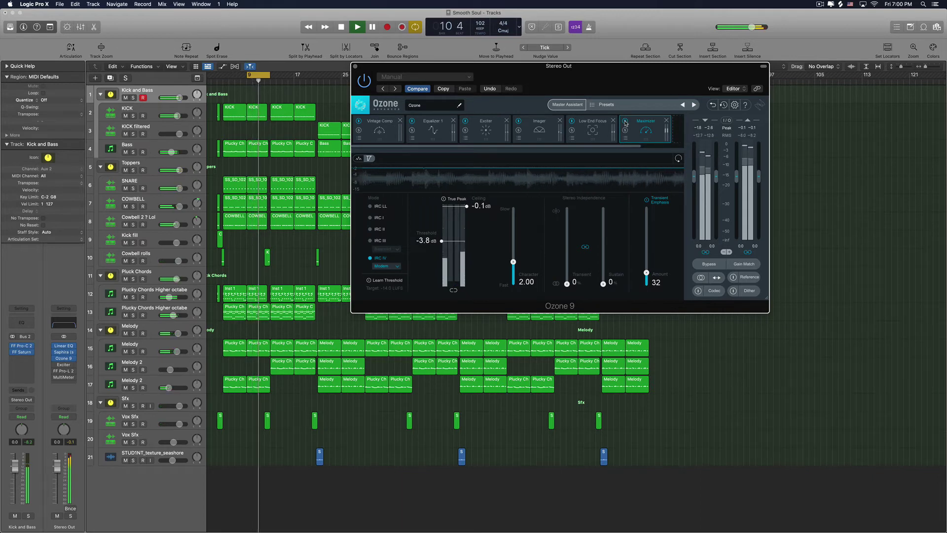
{"action": "key", "text": "space"}
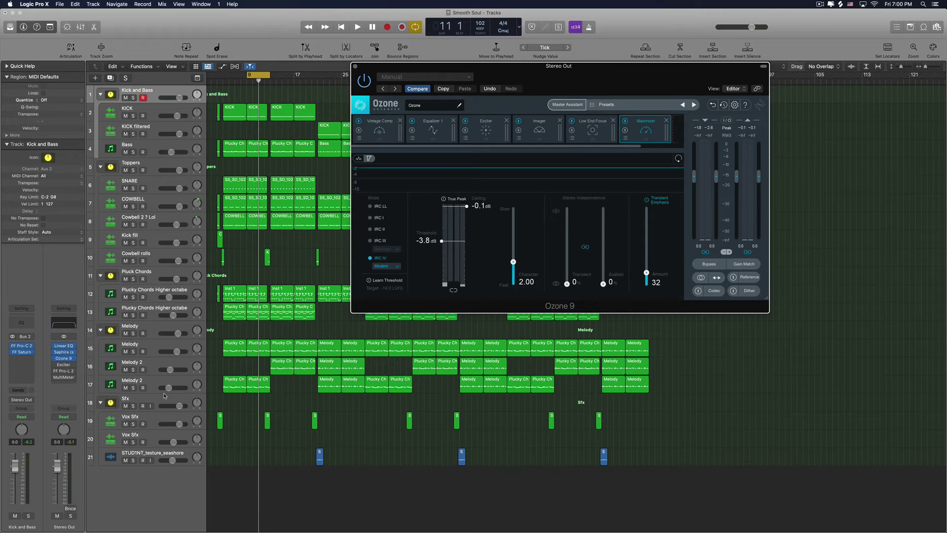
{"action": "mouse_move", "coordinate": [70, 369]}
Close Ozone, dismiss the Element24 audio prompt, and switch on the Stereo Out Exciter plugin
{"action": "left_click", "coordinate": [354, 66]}
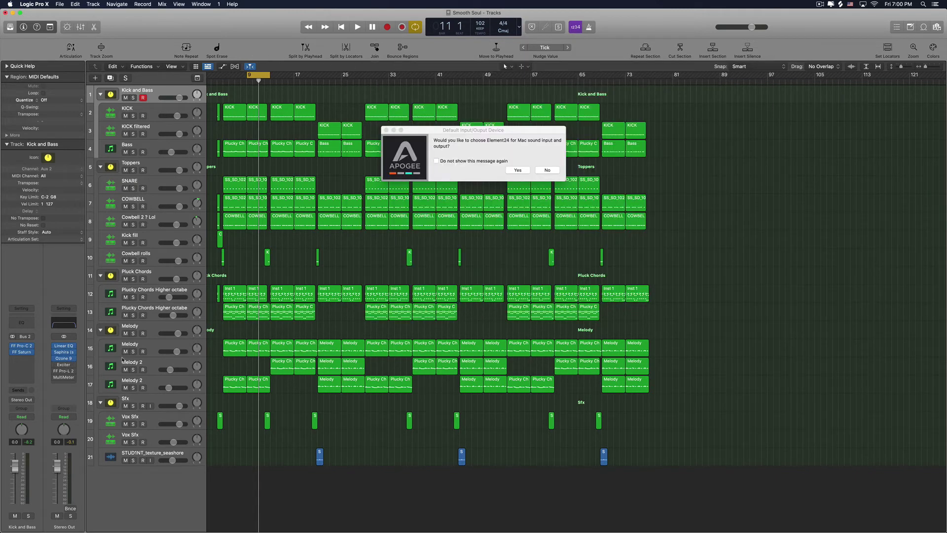
{"action": "left_click", "coordinate": [517, 170]}
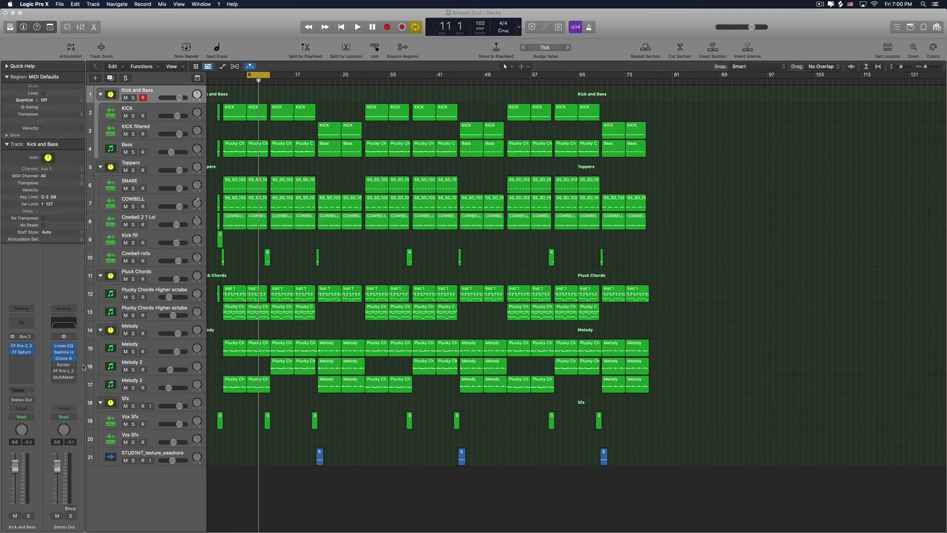
{"action": "left_click", "coordinate": [66, 368]}
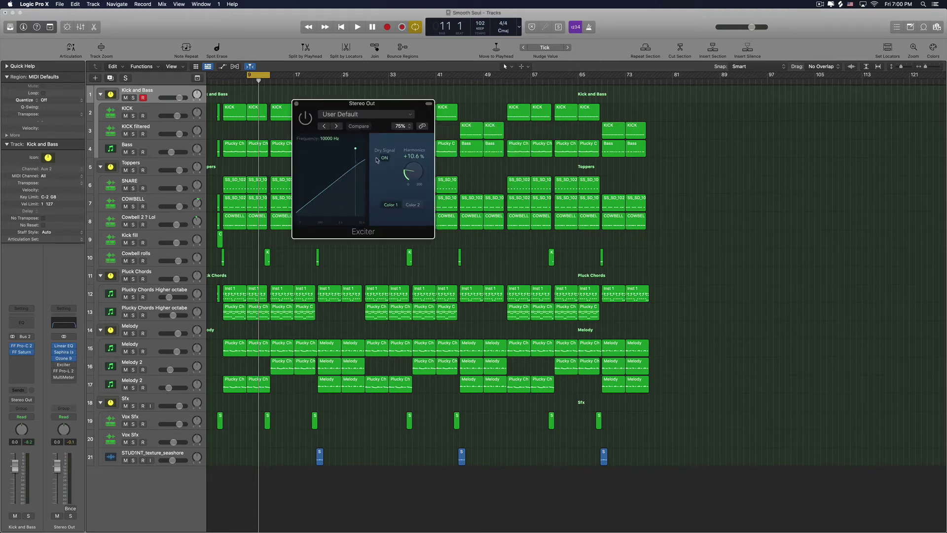
{"action": "left_click_drag", "start_coordinate": [327, 104], "coordinate": [389, 97]}
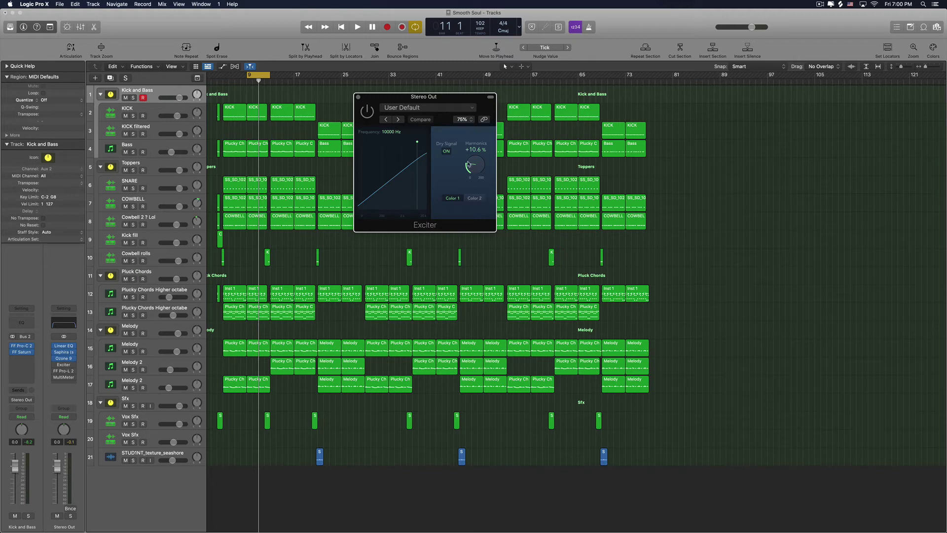
{"action": "left_click", "coordinate": [367, 112]}
Raise the Exciter's Harmonics from 0% to +10.6% during playback, then bring up FF Pro-L 2
{"action": "scroll", "coordinate": [472, 166], "scroll_direction": "up", "scroll_amount": 1}
{"action": "left_click", "coordinate": [473, 167], "text": "alt"}
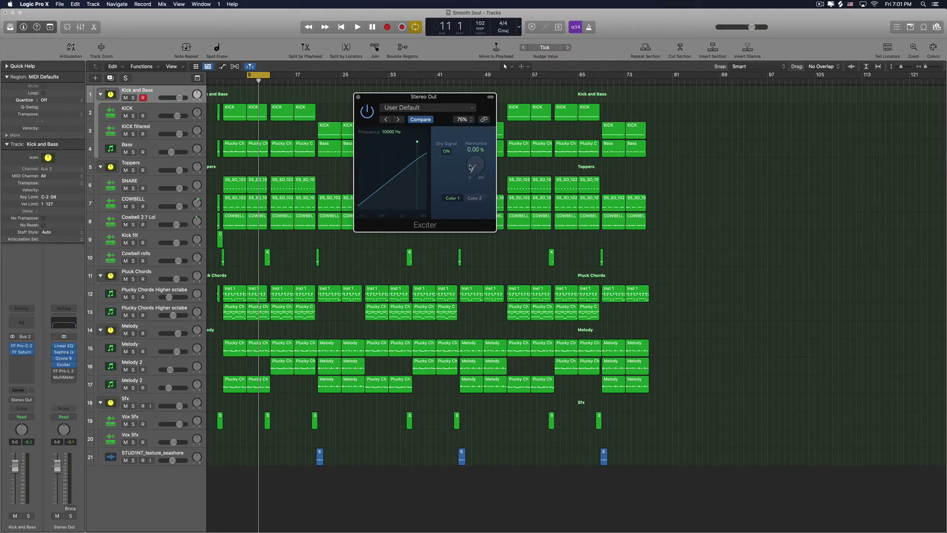
{"action": "key", "text": "space"}
{"action": "left_click_drag", "start_coordinate": [477, 174], "coordinate": [476, 149]}
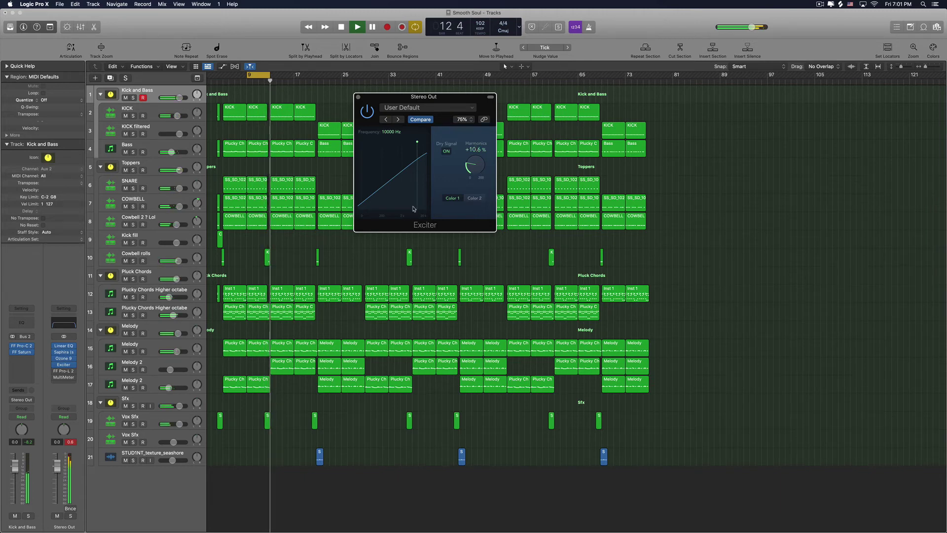
{"action": "key", "text": "space"}
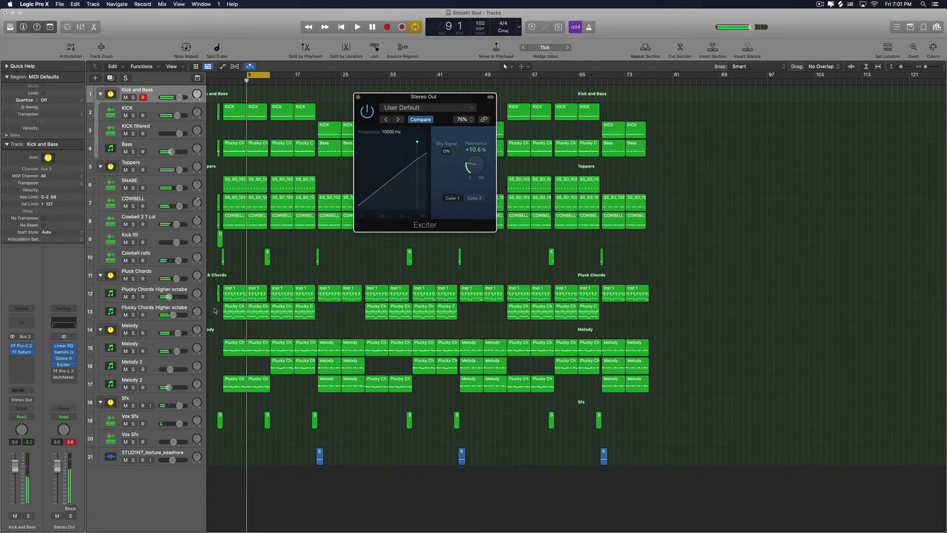
{"action": "left_click", "coordinate": [64, 372]}
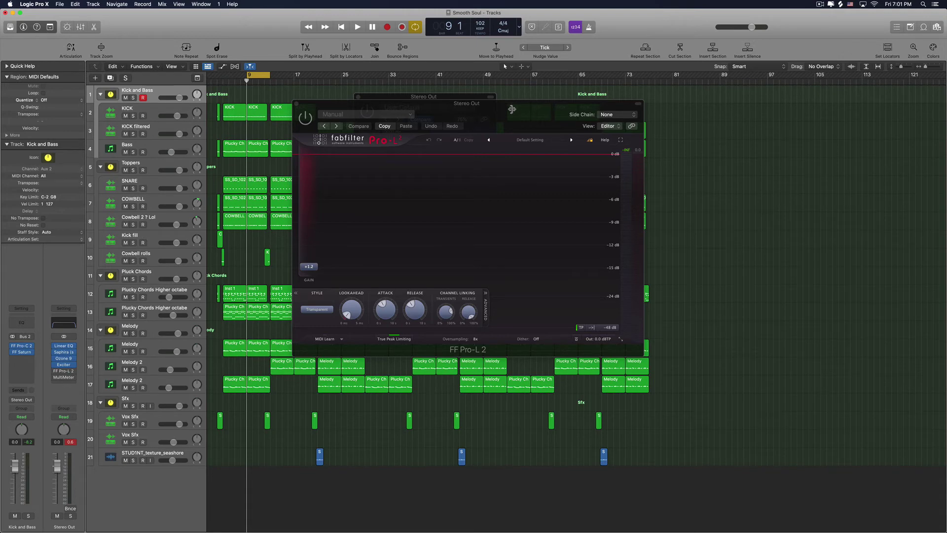
Set Pro-L 2 oversampling to Off and lower its gain from +1.2 to about +0.7 dB
{"action": "left_click_drag", "start_coordinate": [517, 115], "coordinate": [611, 100]}
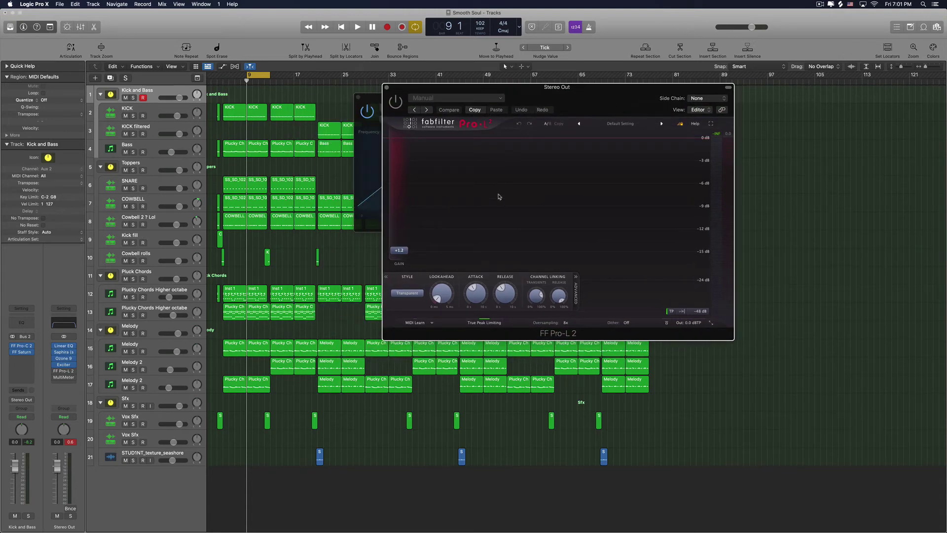
{"action": "mouse_move", "coordinate": [407, 253]}
{"action": "scroll", "coordinate": [407, 250], "scroll_direction": "up", "scroll_amount": 1}
{"action": "left_click", "coordinate": [567, 322]}
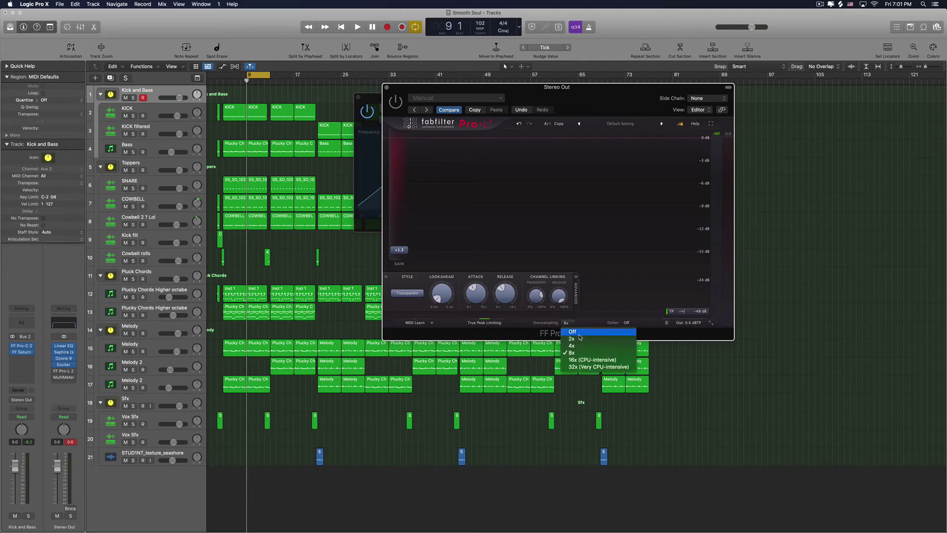
{"action": "left_click", "coordinate": [579, 334]}
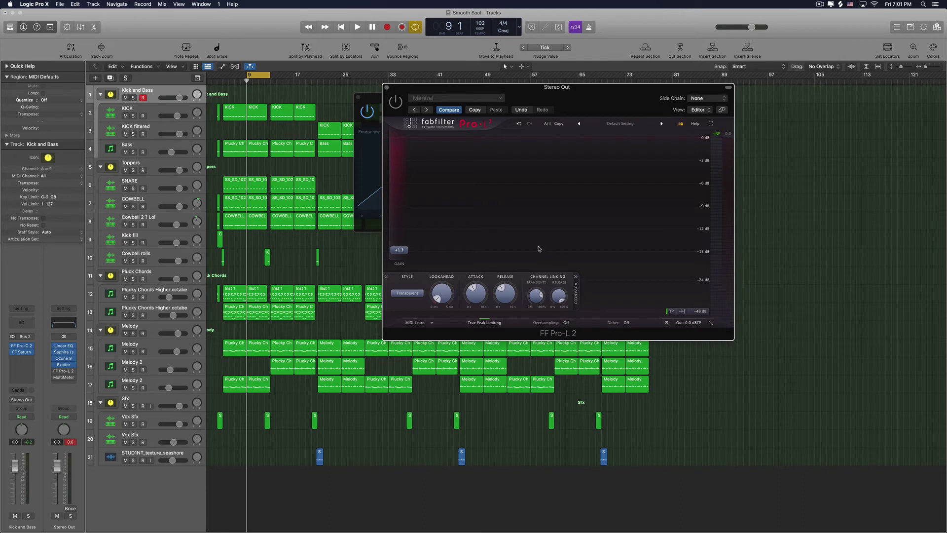
{"action": "key", "text": "space"}
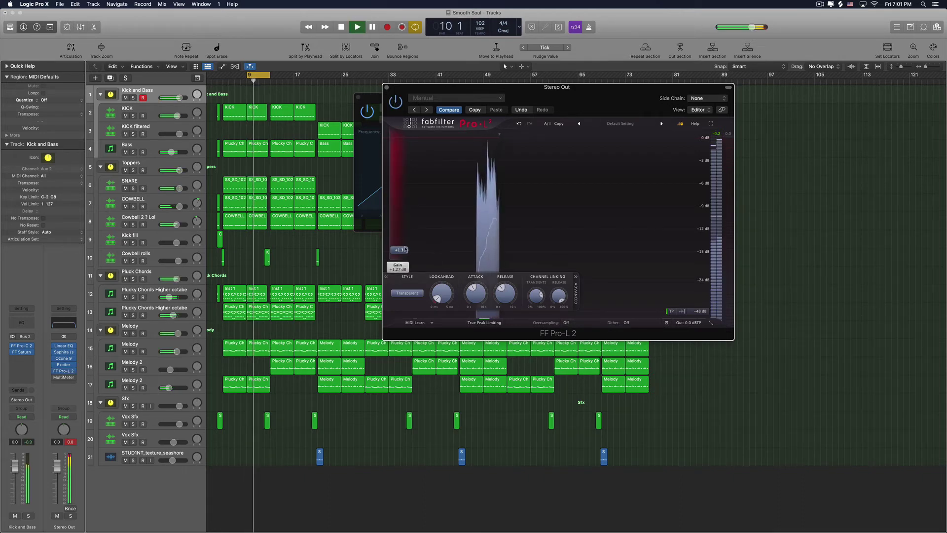
{"action": "left_click_drag", "start_coordinate": [406, 250], "coordinate": [406, 254]}
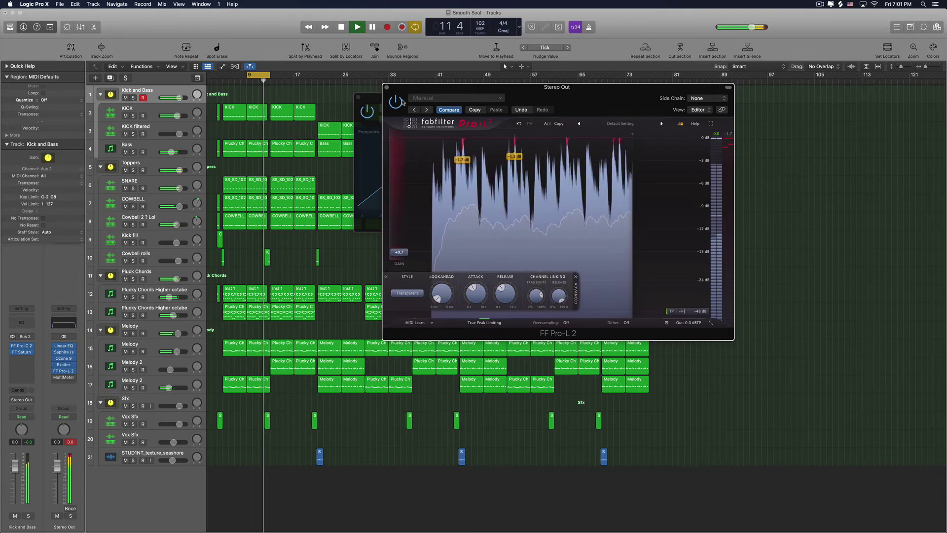
Close the Pro-L 2 and Exciter windows, stop playback, and open the Stereo Out MultiMeter
{"action": "key", "text": "super+w"}
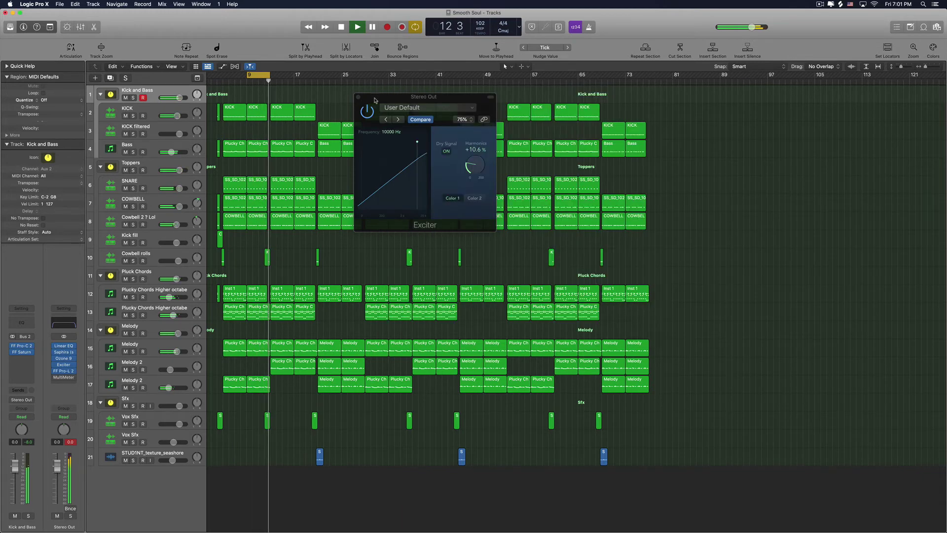
{"action": "key", "text": "super+w"}
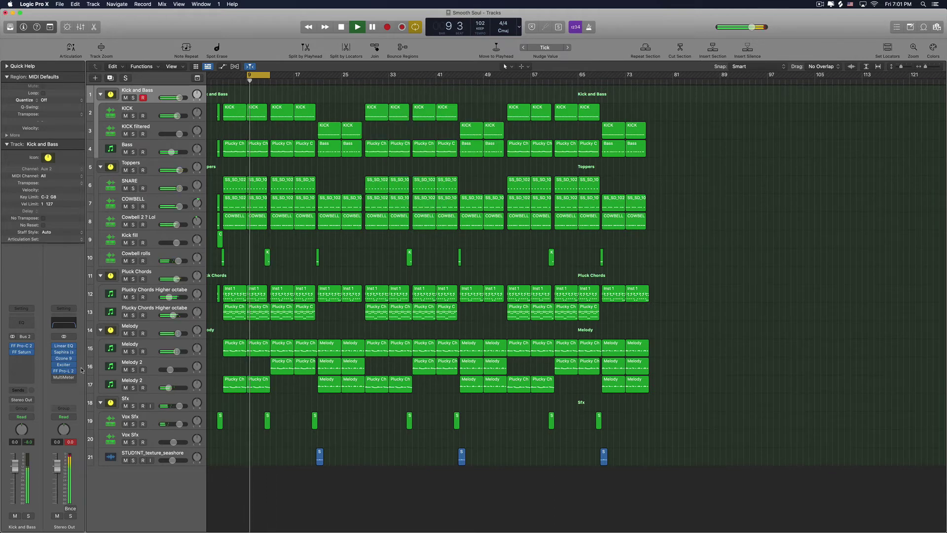
{"action": "key", "text": "space"}
{"action": "left_click", "coordinate": [64, 377]}
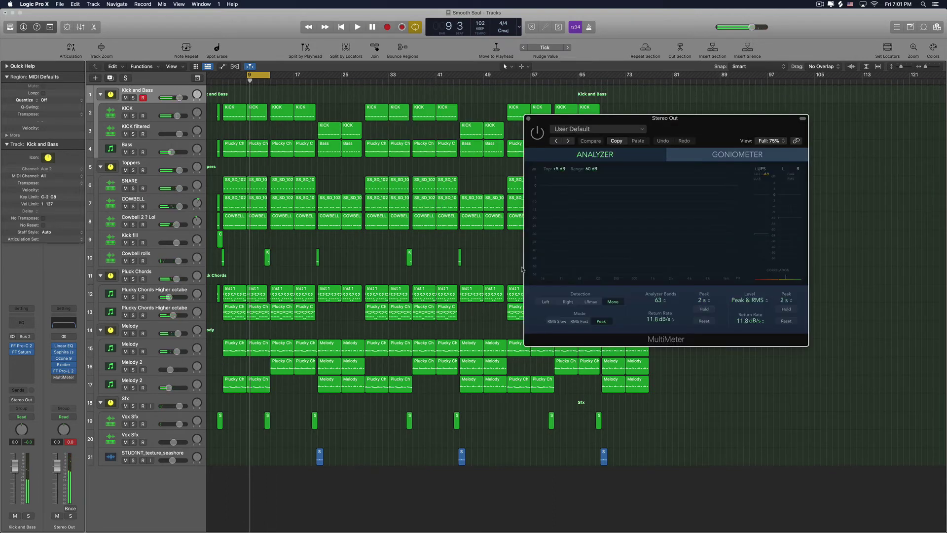
{"action": "left_click_drag", "start_coordinate": [736, 134], "coordinate": [608, 116]}
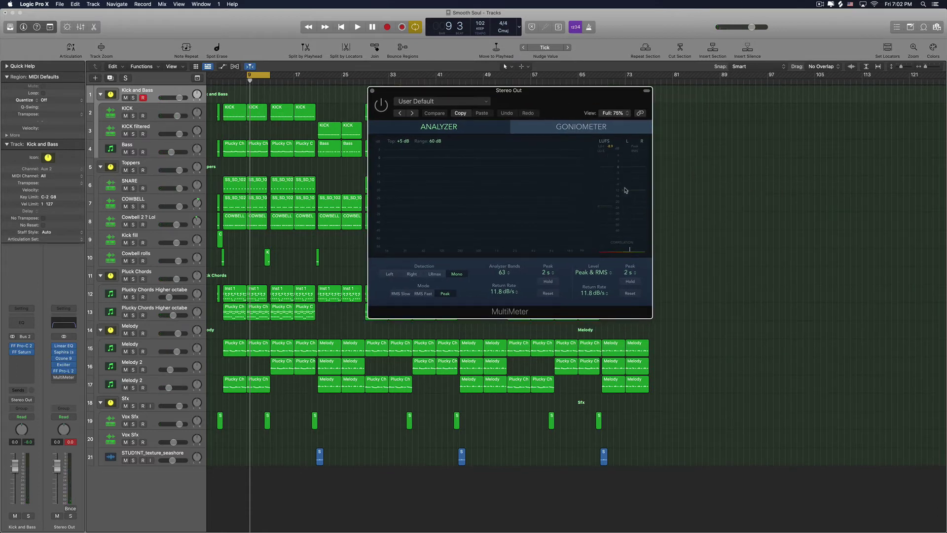
Meter the playing mix around bars 13–19, then reopen Ozone 9 on the Stereo Out
{"action": "key", "text": "space"}
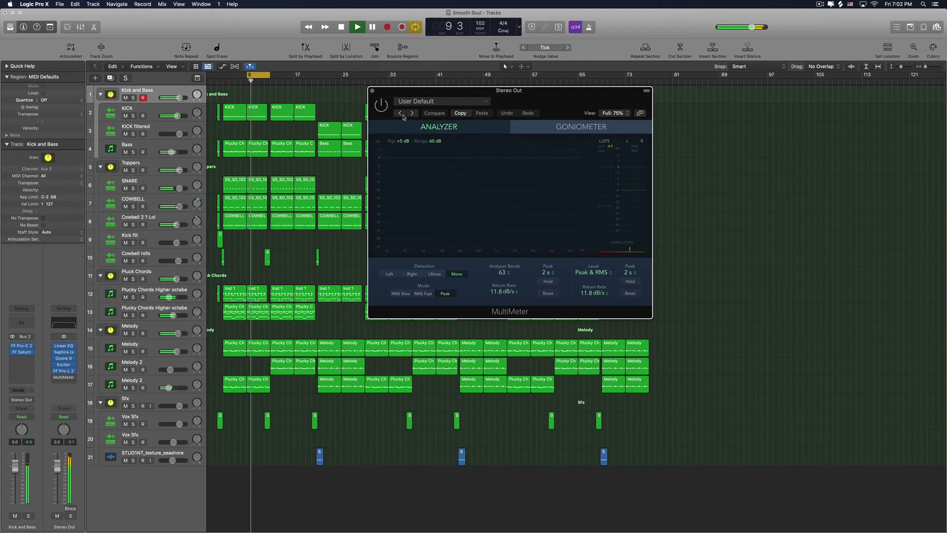
{"action": "left_click", "coordinate": [381, 105]}
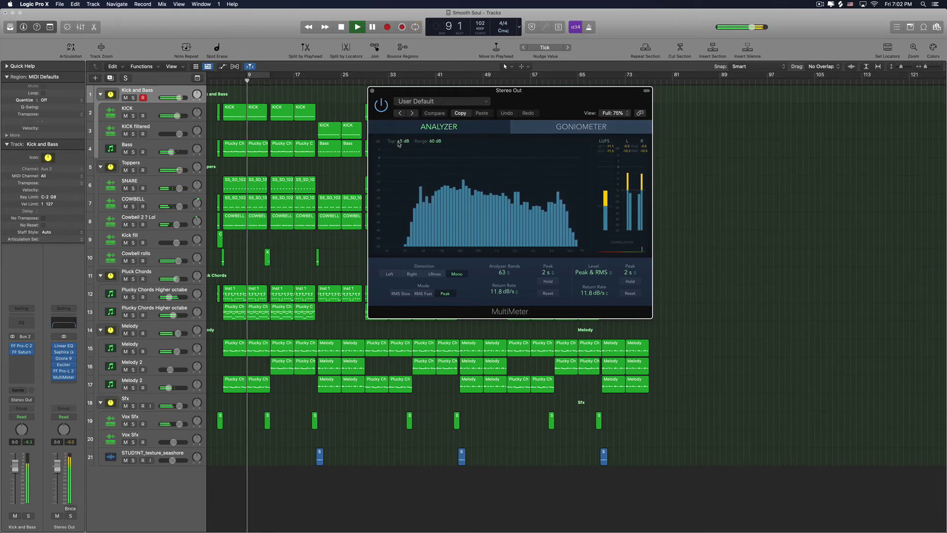
{"action": "left_click", "coordinate": [298, 83]}
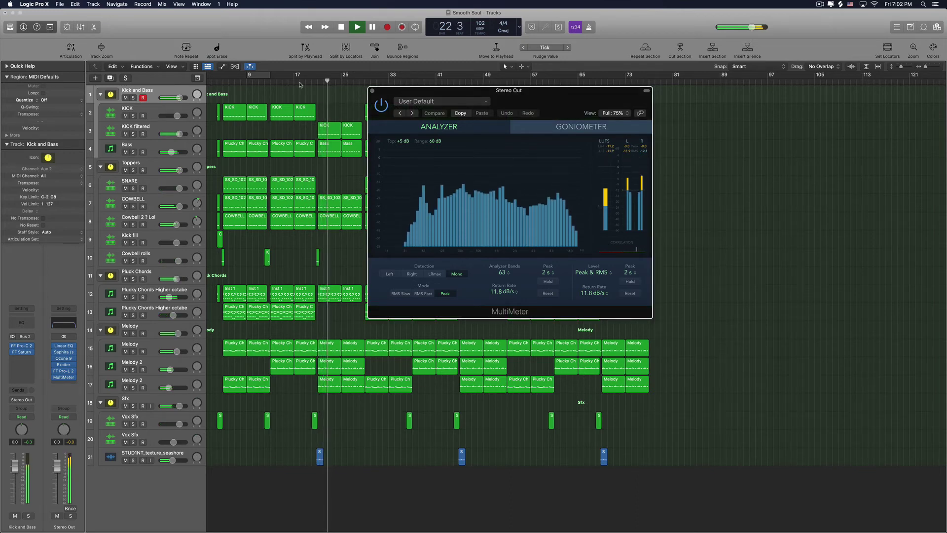
{"action": "key", "text": "space"}
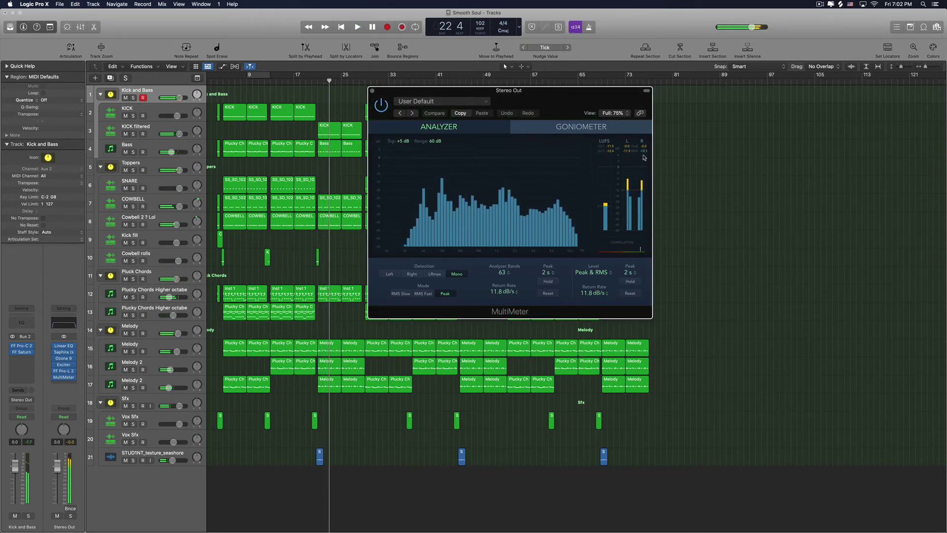
{"action": "left_click_drag", "start_coordinate": [402, 90], "coordinate": [433, 91]}
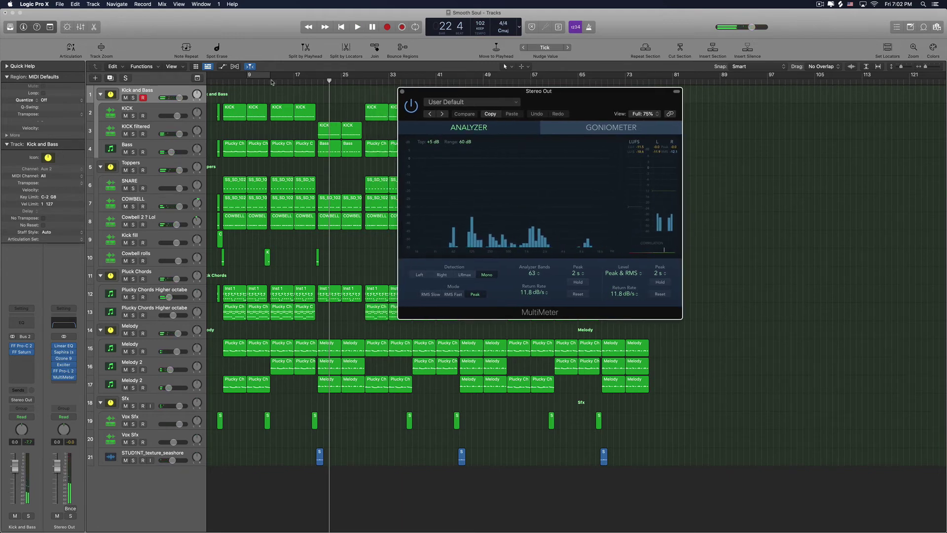
{"action": "left_click", "coordinate": [269, 81]}
{"action": "key", "text": "space"}
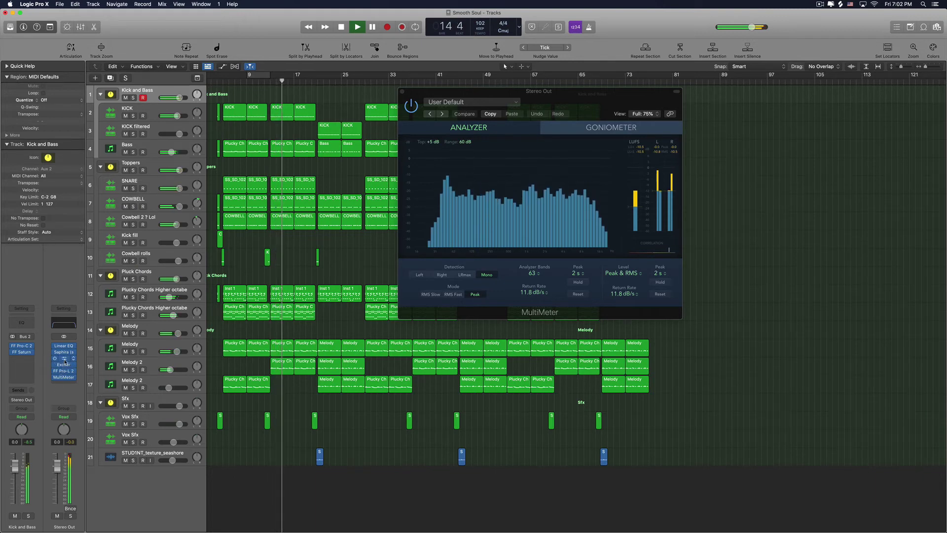
{"action": "left_click", "coordinate": [64, 359]}
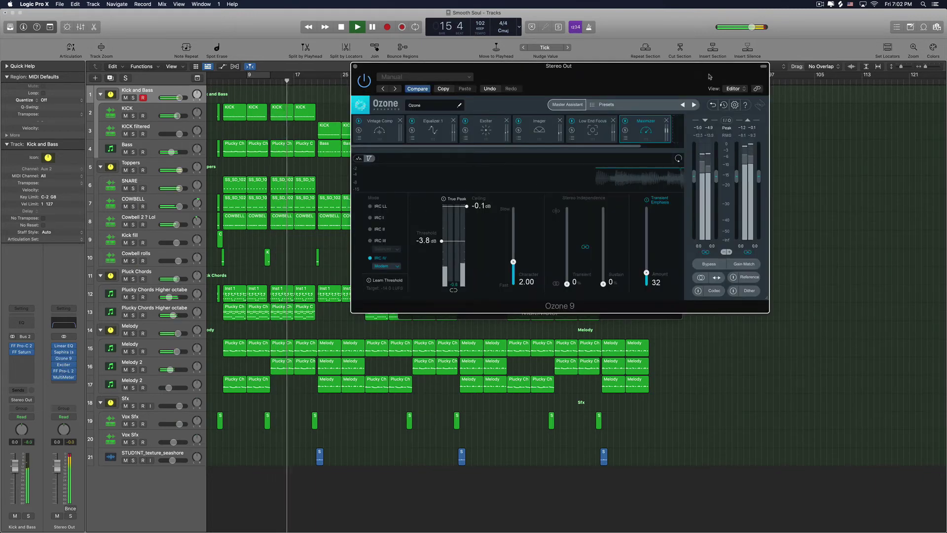
Compare Ozone 9 side by side with the MultiMeter, stop playback, and close both plugin windows
{"action": "left_click_drag", "start_coordinate": [556, 90], "coordinate": [387, 102]}
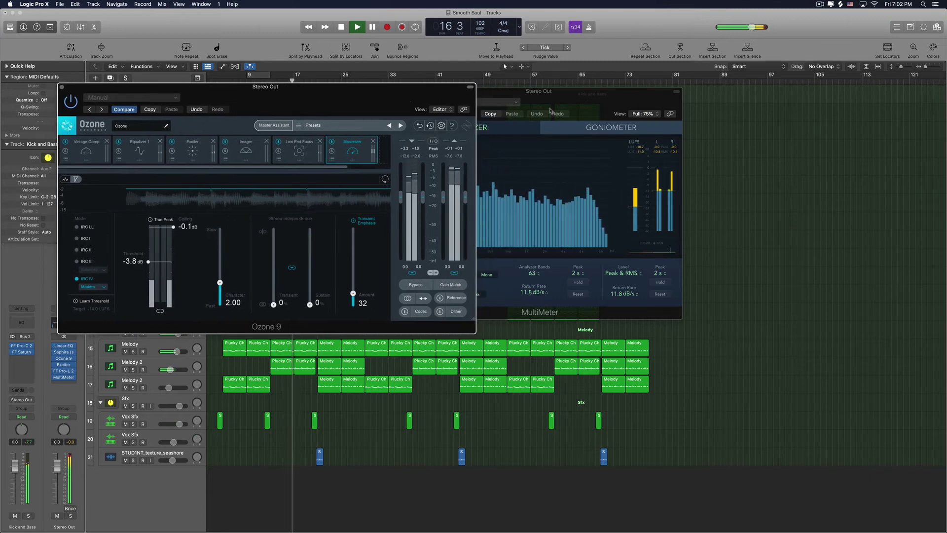
{"action": "left_click_drag", "start_coordinate": [624, 105], "coordinate": [721, 100]}
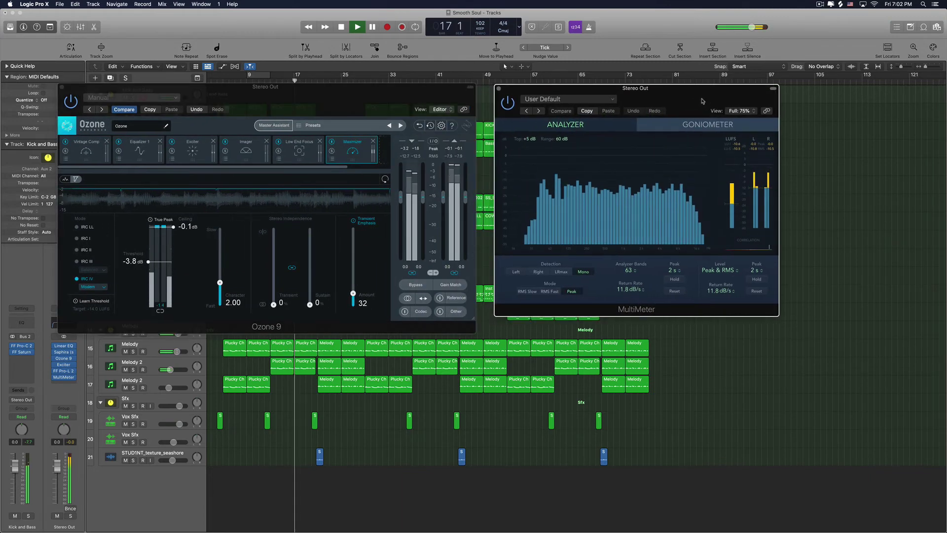
{"action": "left_click", "coordinate": [457, 158]}
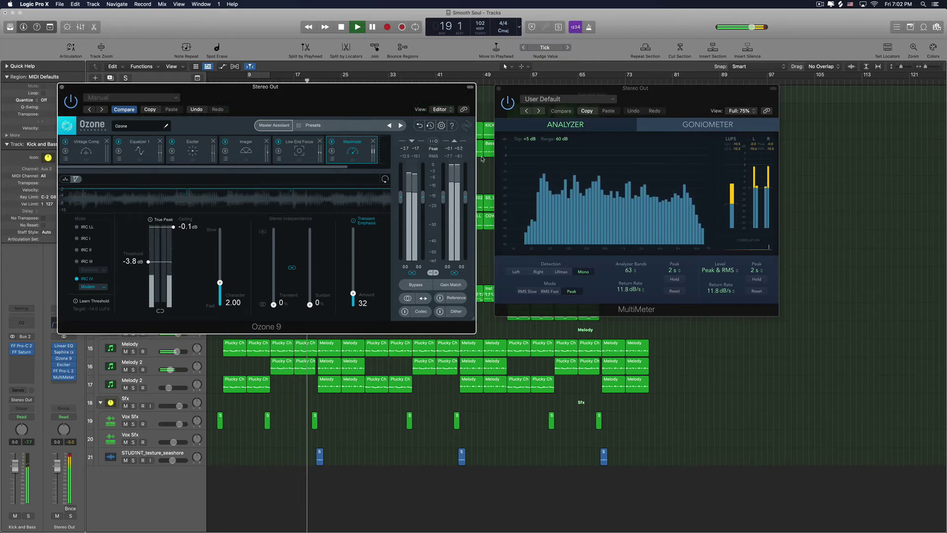
{"action": "key", "text": "space"}
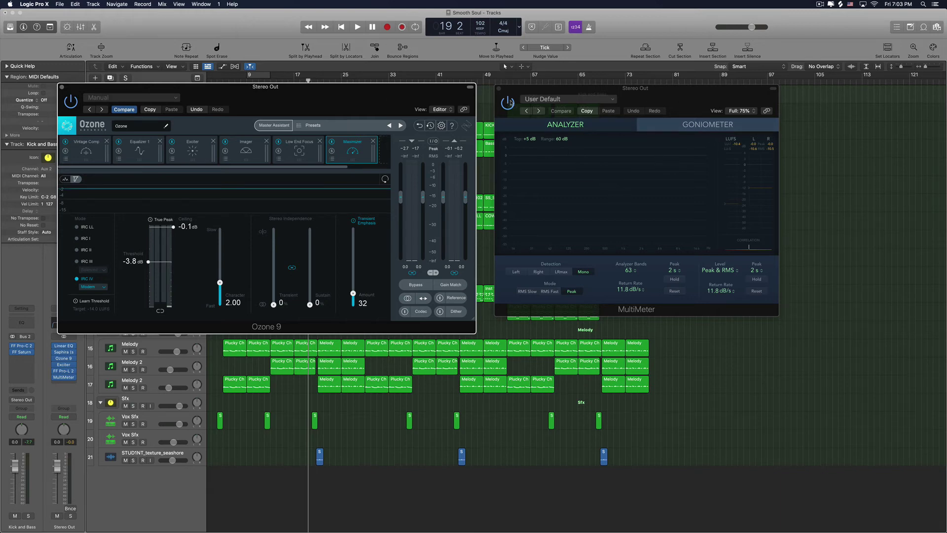
{"action": "left_click", "coordinate": [498, 88]}
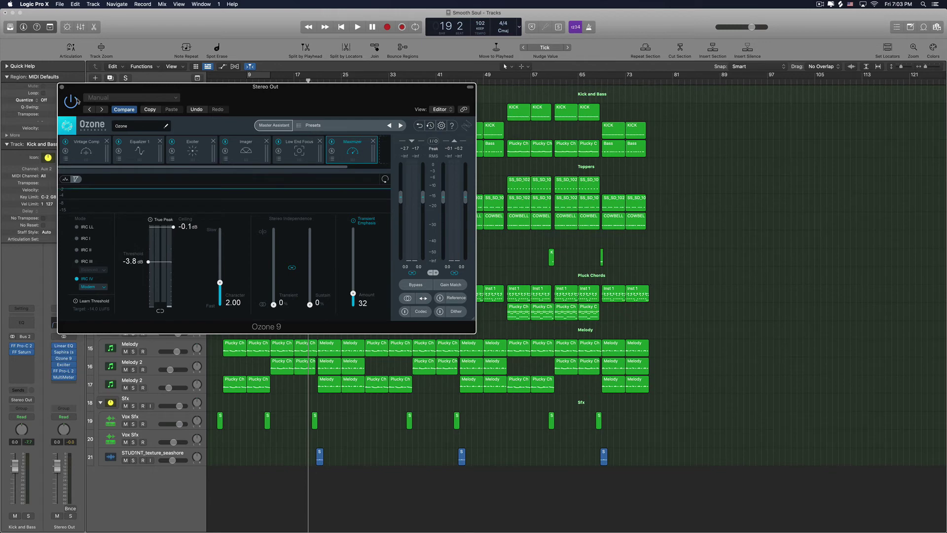
{"action": "left_click", "coordinate": [62, 88]}
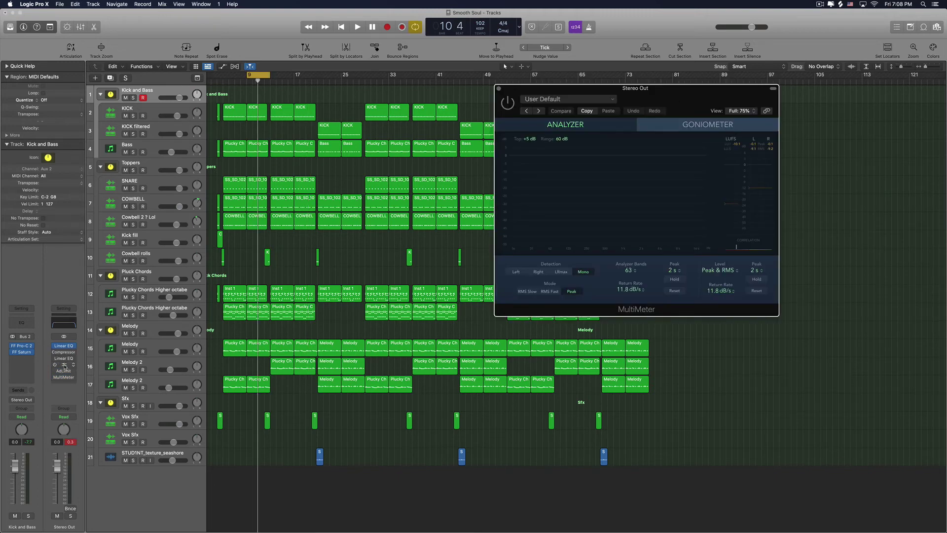
Un-bypass Compressor, Linear EQ, Exciter, AdLimit and MultiMeter on Stereo Out and audition the chain
{"action": "mouse_move", "coordinate": [54, 348]}
{"action": "left_click_drag", "start_coordinate": [54, 352], "coordinate": [56, 378]}
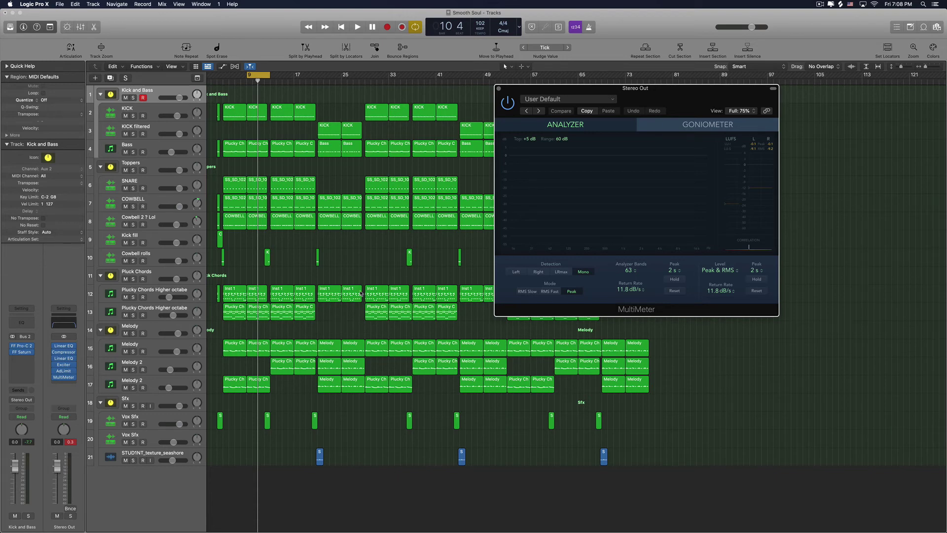
{"action": "scroll", "coordinate": [240, 222], "scroll_direction": "up", "scroll_amount": 1}
{"action": "scroll", "coordinate": [104, 305], "scroll_direction": "down", "scroll_amount": 1}
{"action": "mouse_move", "coordinate": [53, 353]}
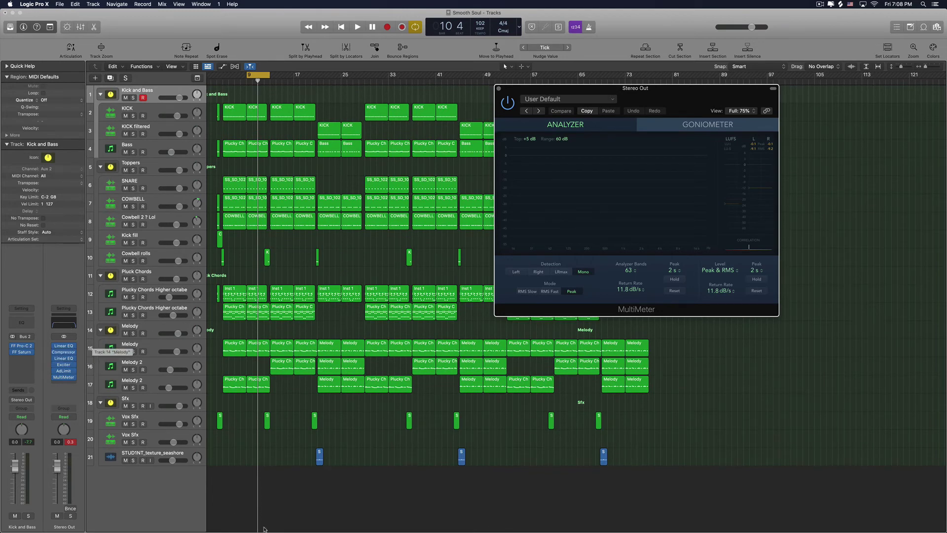
{"action": "key", "text": "space"}
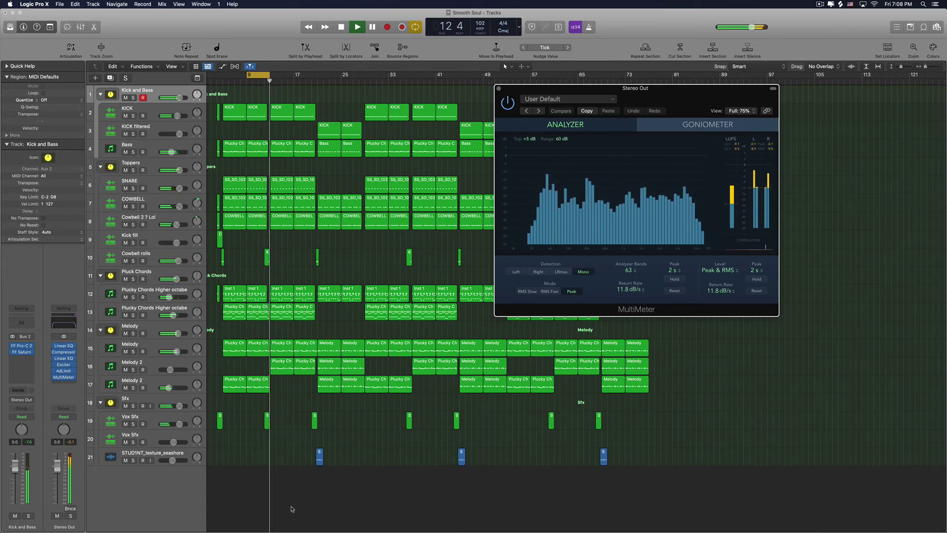
{"action": "key", "text": "space"}
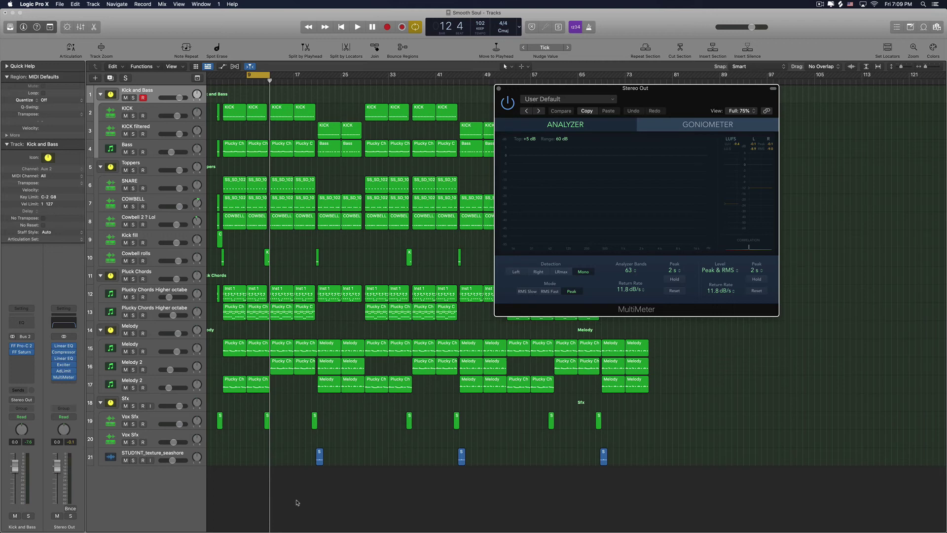
Re-bypass the stock plugins, close the MultiMeter and Linear Phase EQ, and bring up the Stereo Out Compressor
{"action": "left_click_drag", "start_coordinate": [54, 352], "coordinate": [57, 381]}
{"action": "left_click", "coordinate": [63, 346]}
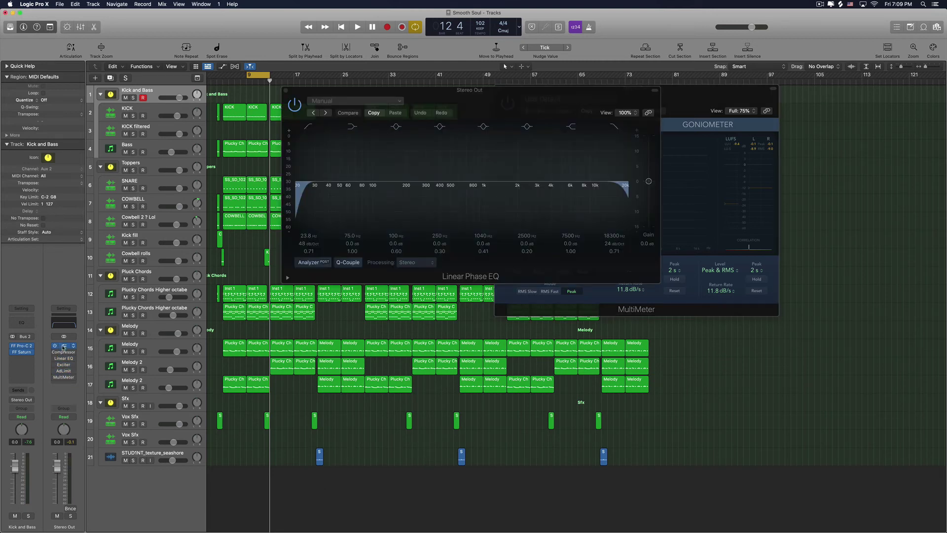
{"action": "left_click_drag", "start_coordinate": [708, 101], "coordinate": [819, 109]}
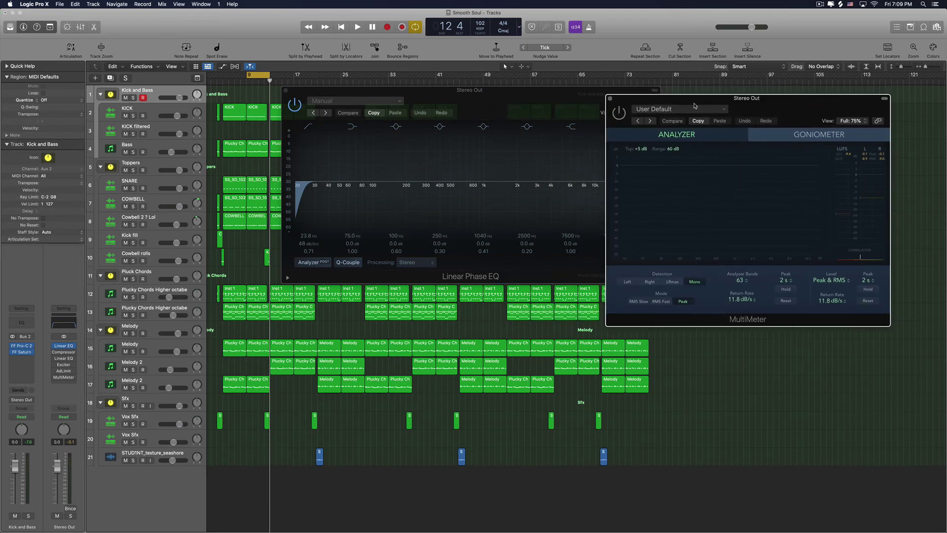
{"action": "left_click", "coordinate": [609, 99]}
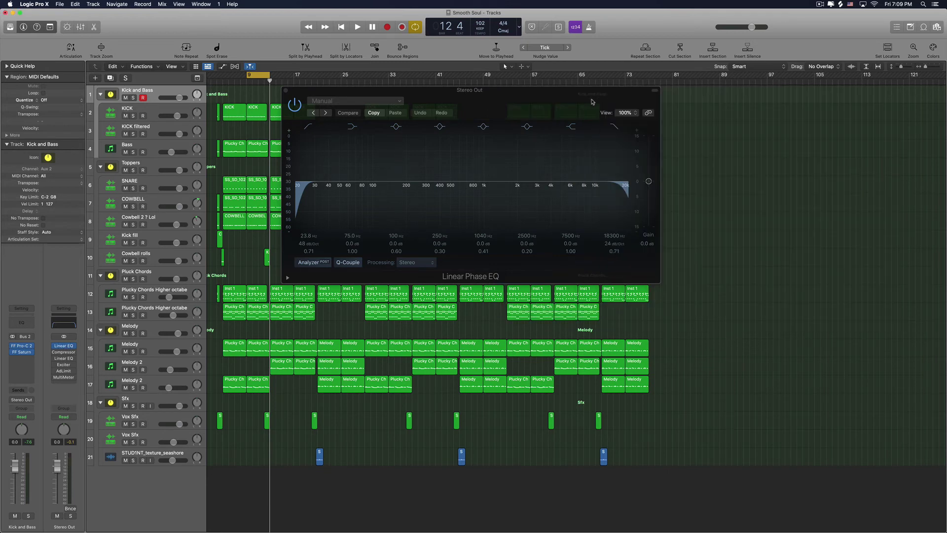
{"action": "left_click_drag", "start_coordinate": [534, 94], "coordinate": [604, 100]}
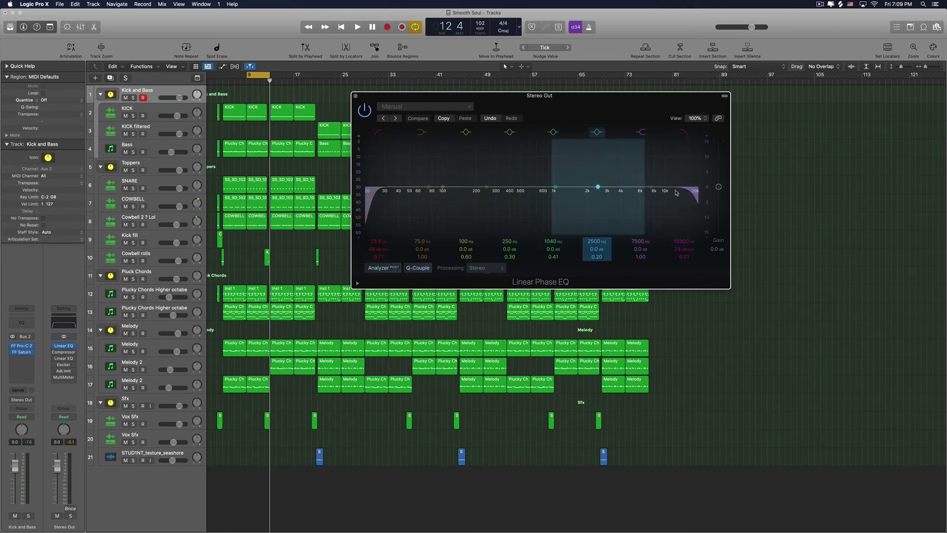
{"action": "left_click", "coordinate": [356, 97]}
{"action": "left_click", "coordinate": [64, 352]}
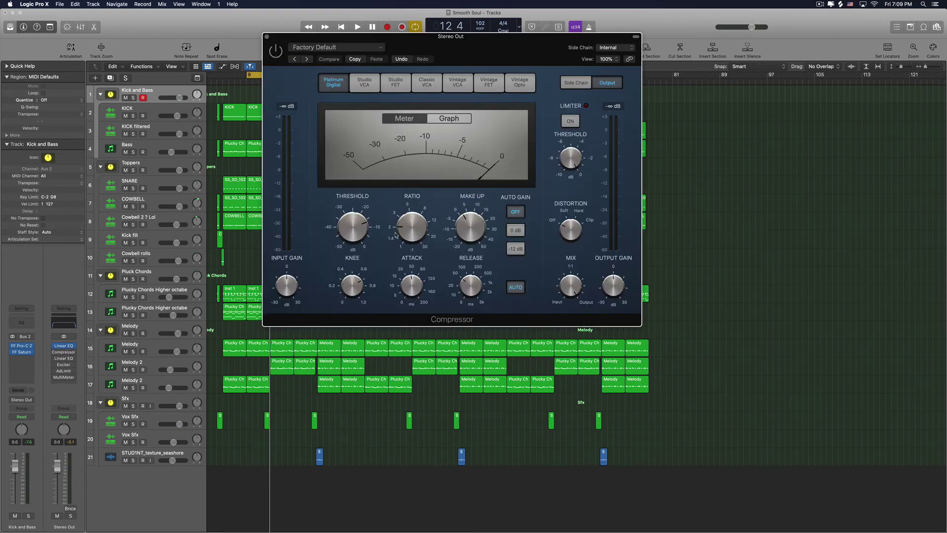
Set the Stereo Out Compressor attack to 62.0 ms, audition it in playback, and close the compressor
{"action": "left_click_drag", "start_coordinate": [402, 237], "coordinate": [404, 234]}
{"action": "mouse_move", "coordinate": [414, 297]}
{"action": "left_mouse_down"}
{"action": "mouse_move", "coordinate": [414, 275]}
{"action": "mouse_move", "coordinate": [412, 285]}
{"action": "left_mouse_up"}
{"action": "mouse_move", "coordinate": [347, 231]}
{"action": "key", "text": "space"}
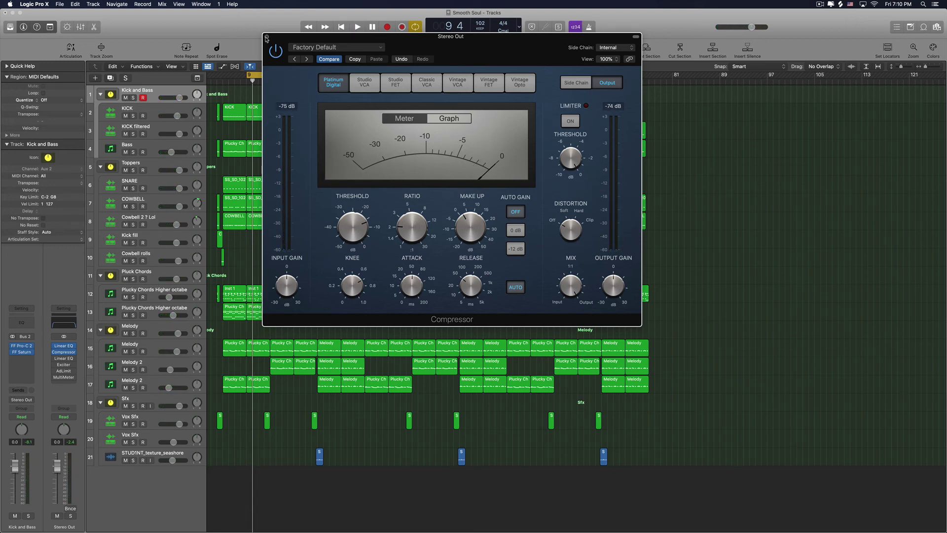
{"action": "left_click", "coordinate": [266, 37]}
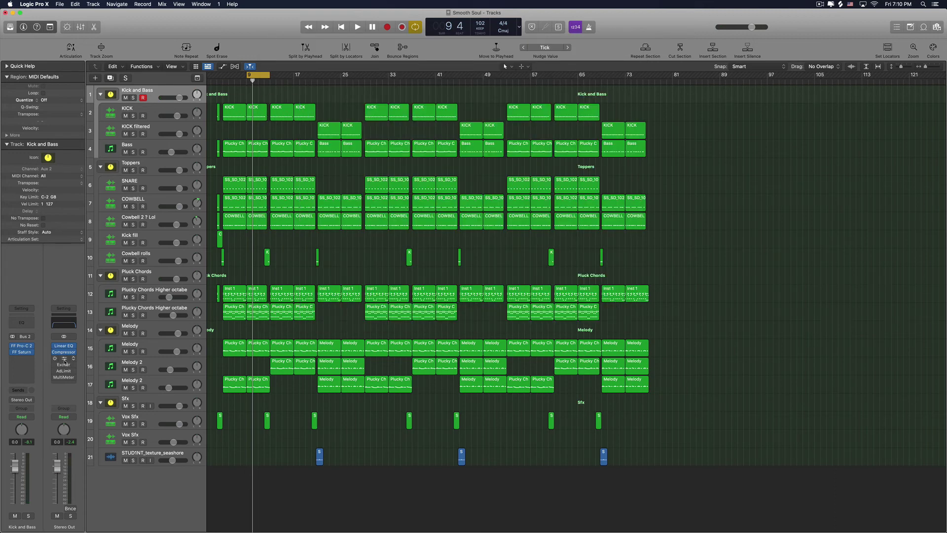
In the Stereo Out Linear EQ, keep Stereo processing and widen the 3200 Hz band to Q 0.60
{"action": "left_click", "coordinate": [65, 359]}
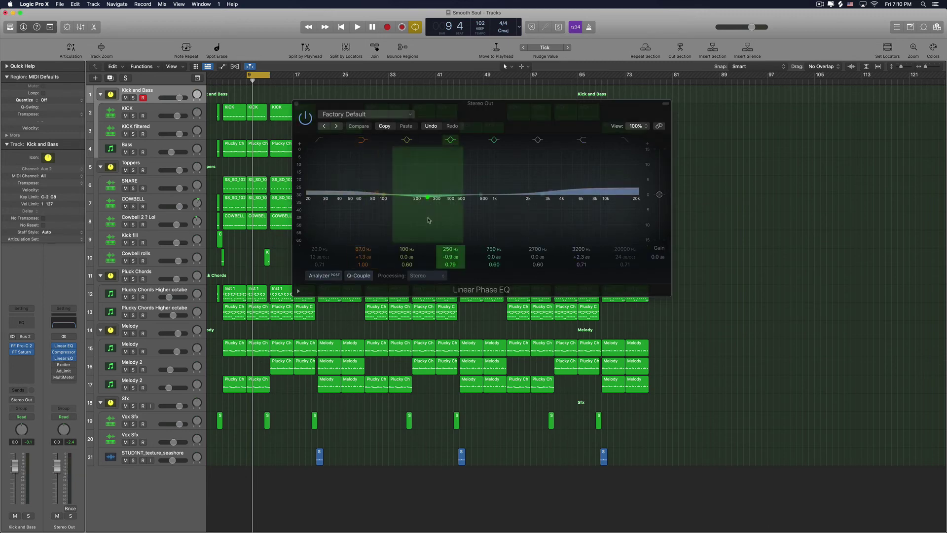
{"action": "left_click", "coordinate": [427, 277]}
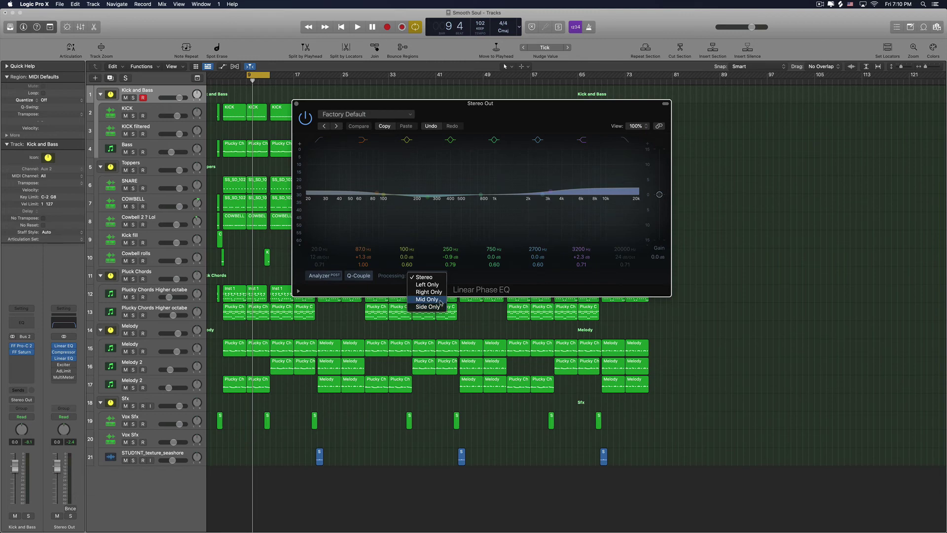
{"action": "left_click", "coordinate": [524, 279]}
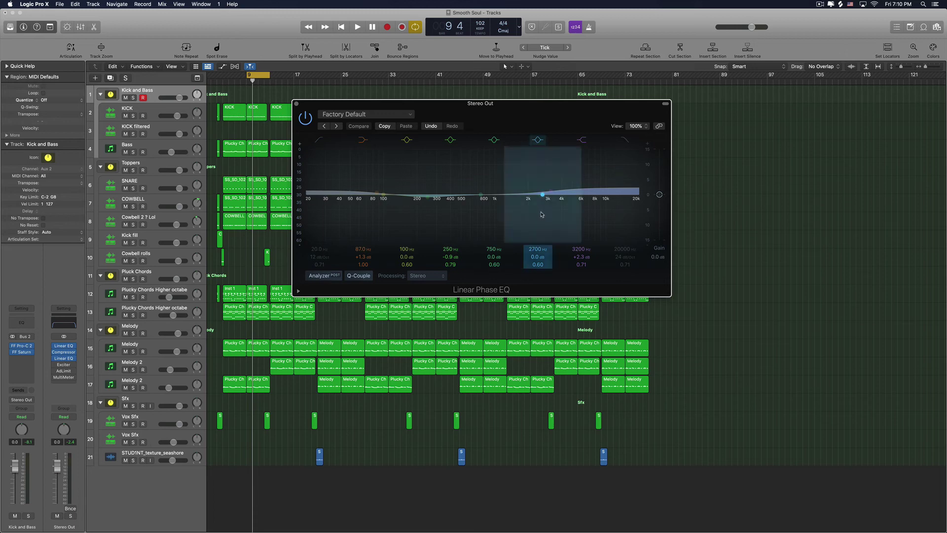
{"action": "scroll", "coordinate": [535, 211], "scroll_direction": "down", "scroll_amount": 2}
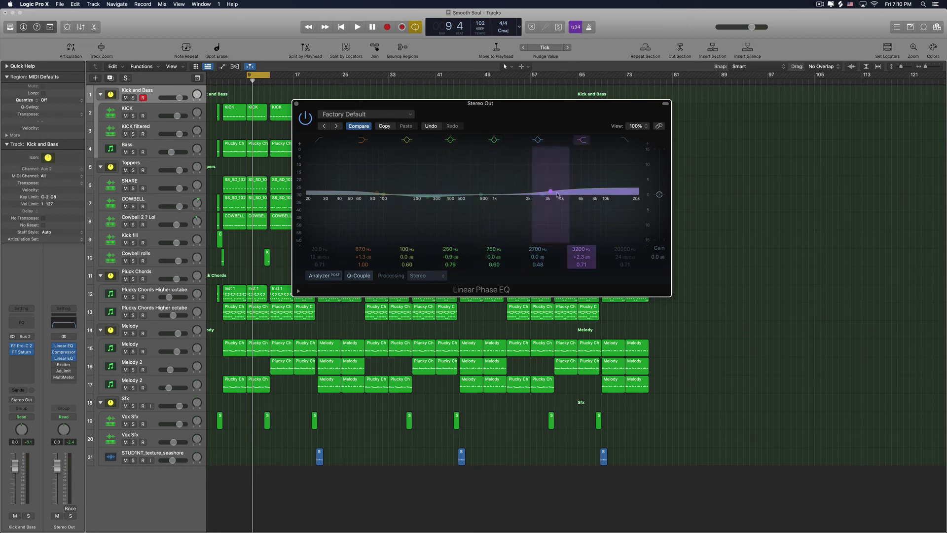
{"action": "left_click_drag", "start_coordinate": [581, 258], "coordinate": [580, 249]}
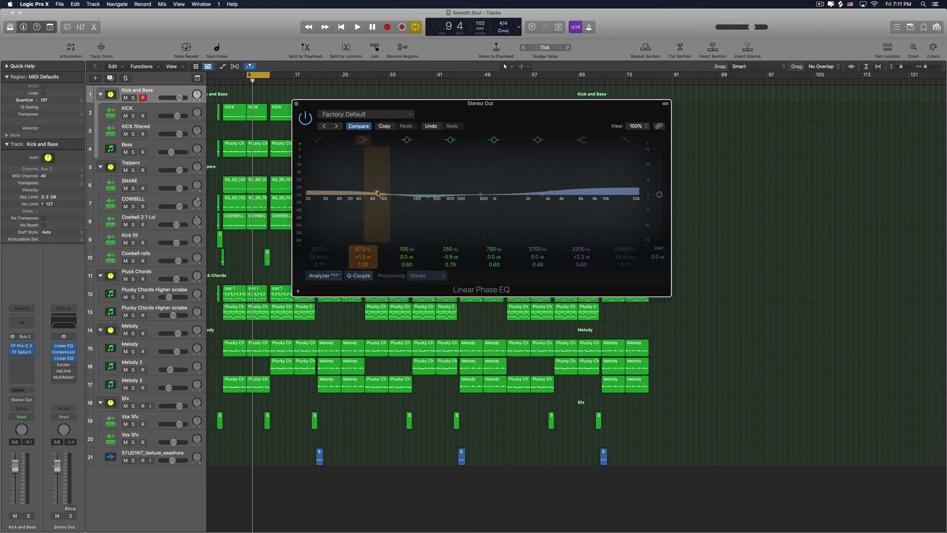
Compare the EQ against bypass during playback, widen the 87 Hz band to Q 0.84, and close it
{"action": "key", "text": "space"}
{"action": "left_click", "coordinate": [305, 118]}
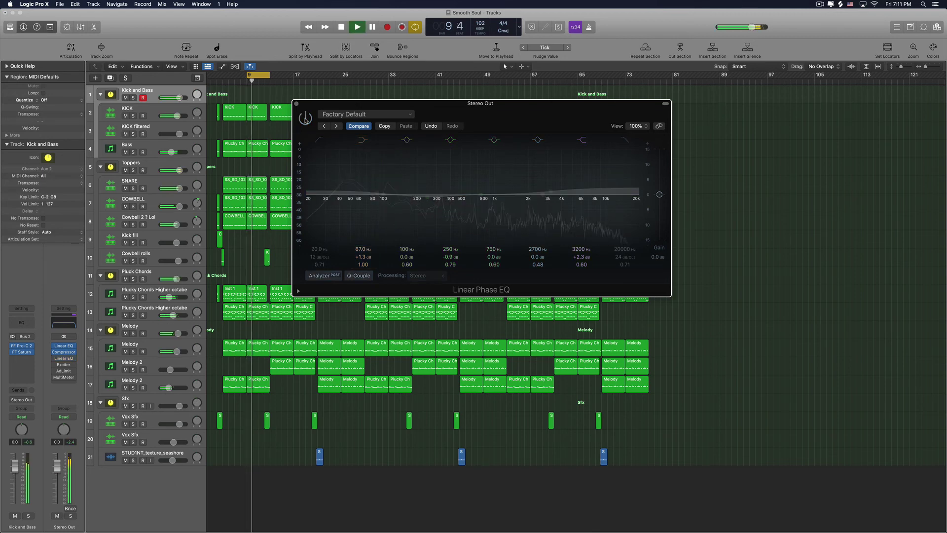
{"action": "left_click", "coordinate": [305, 119]}
{"action": "left_click_drag", "start_coordinate": [363, 264], "coordinate": [363, 271]}
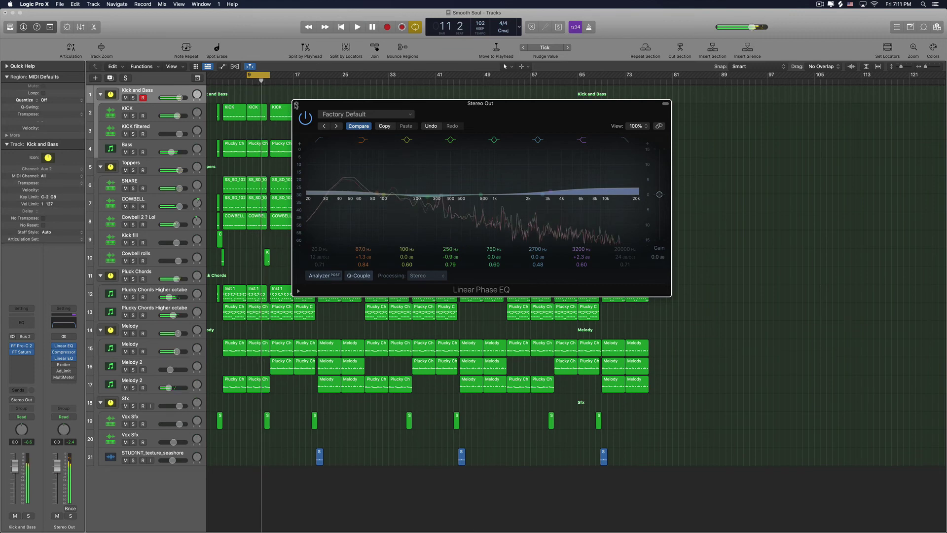
{"action": "left_click", "coordinate": [296, 104]}
{"action": "key", "text": "space"}
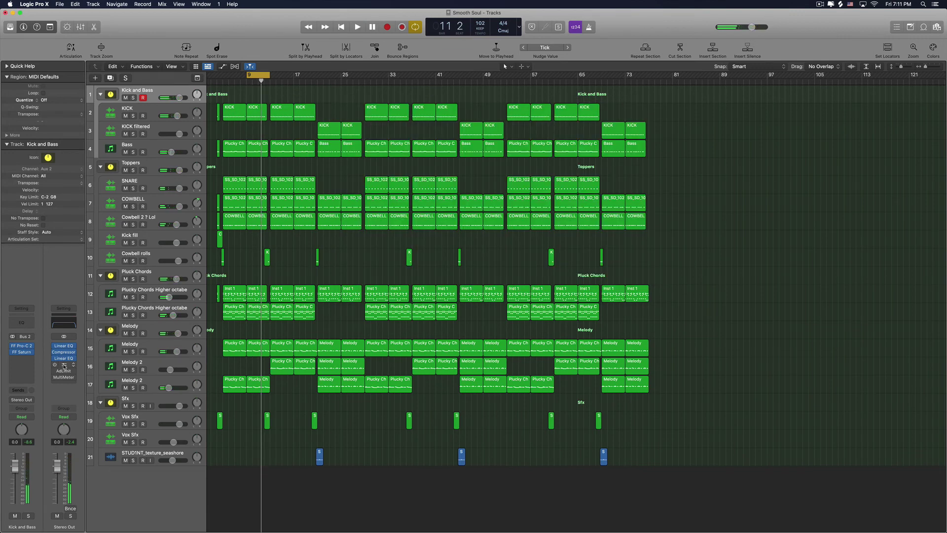
Switch on the Stereo Out Exciter and audition it in playback
{"action": "left_click", "coordinate": [63, 365]}
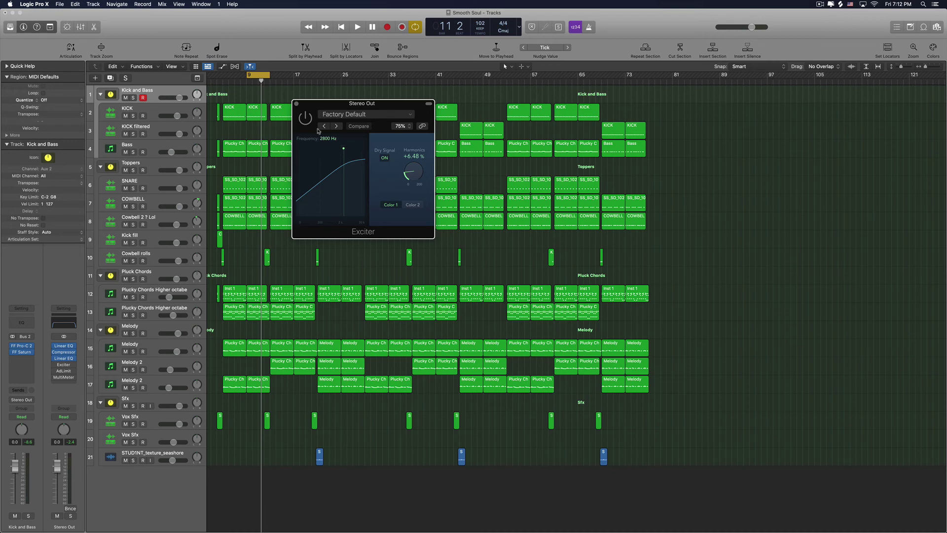
{"action": "left_click", "coordinate": [307, 123]}
{"action": "key", "text": "space"}
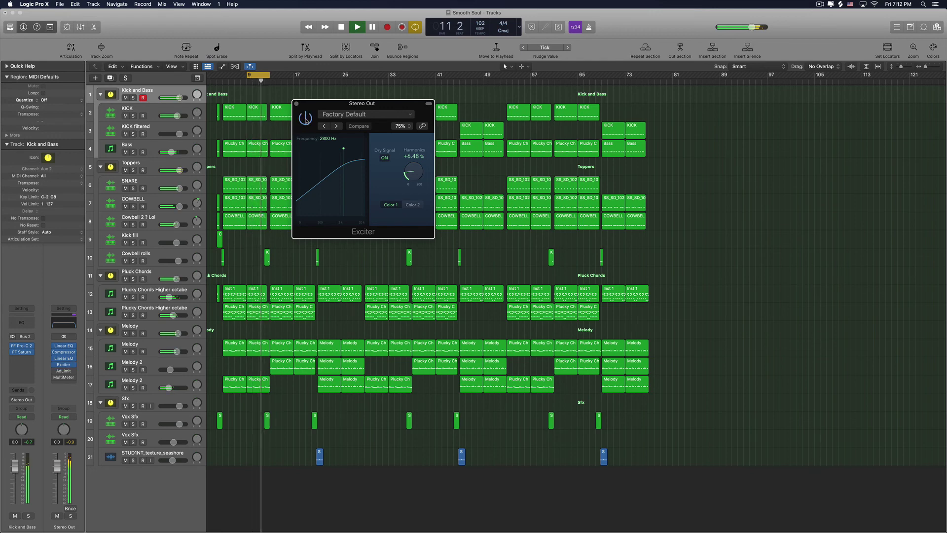
{"action": "key", "text": "space"}
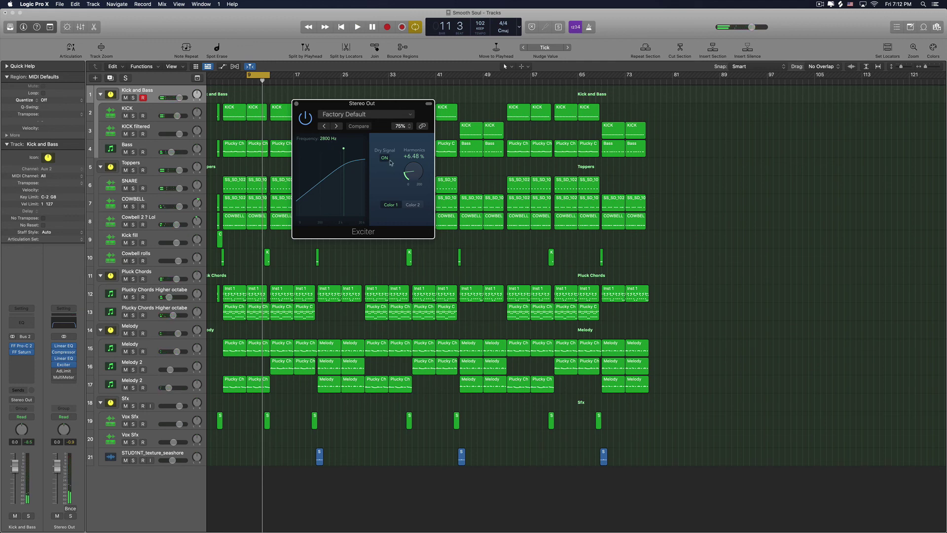
A/B the Exciter against bypass, leave it enabled, and close its window
{"action": "left_click", "coordinate": [305, 118]}
{"action": "key", "text": "space"}
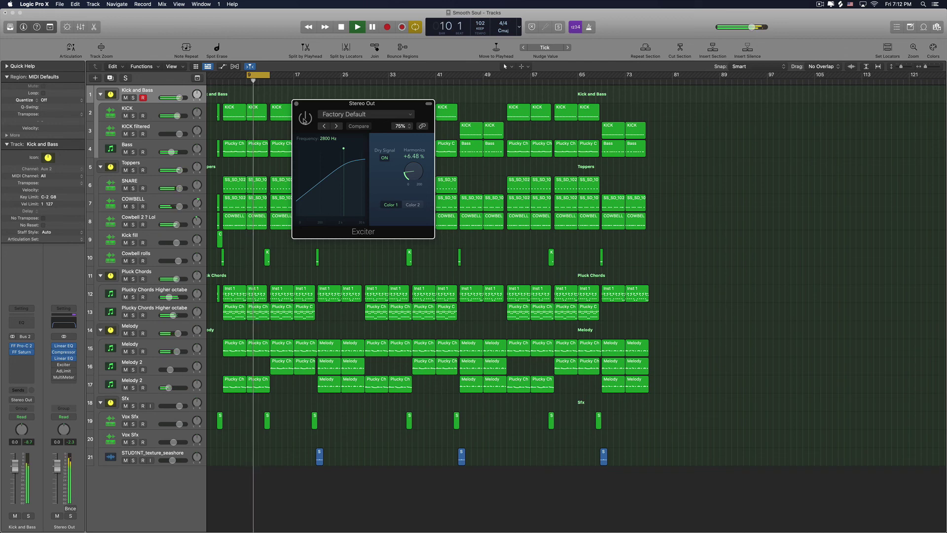
{"action": "key", "text": "space"}
{"action": "left_click", "coordinate": [303, 119]}
{"action": "key", "text": "space"}
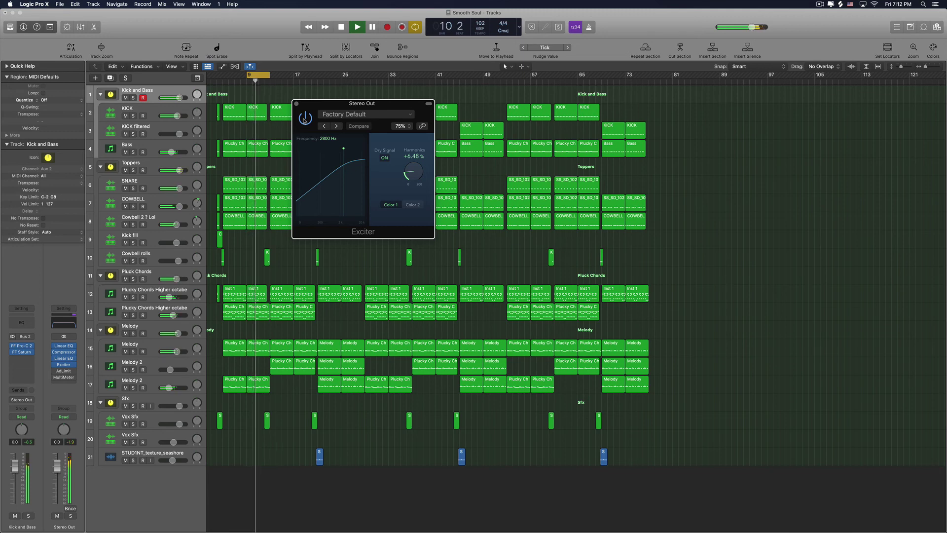
{"action": "key", "text": "space"}
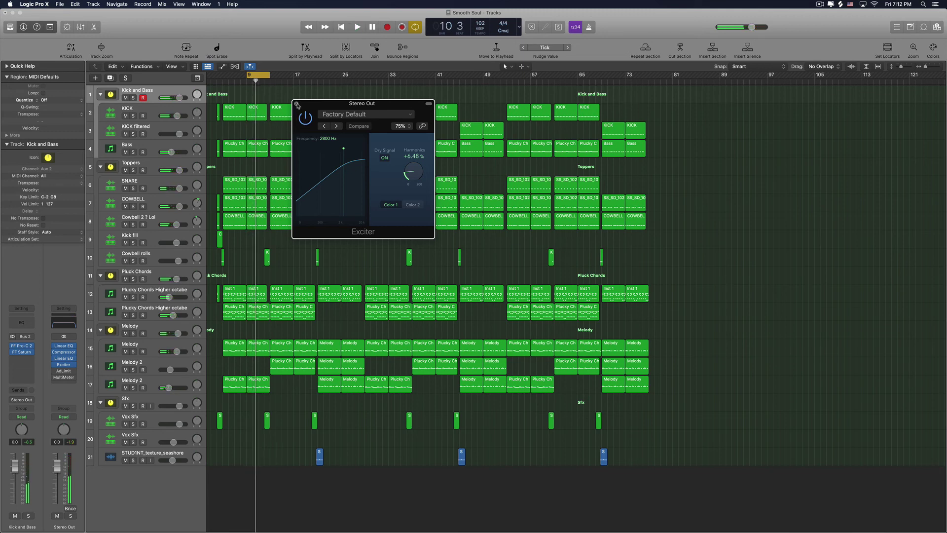
{"action": "left_click", "coordinate": [296, 104]}
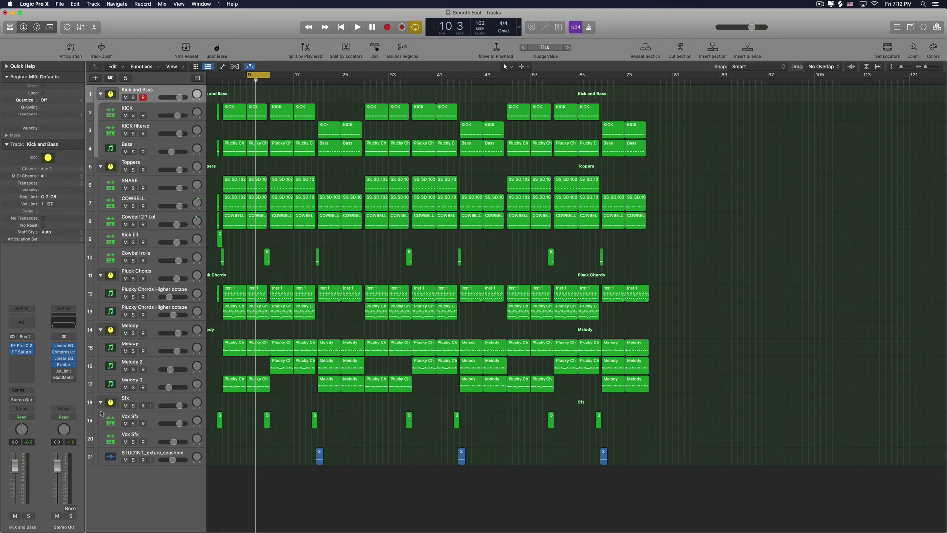
Enable the Stereo Out Adaptive Limiter and raise its gain to 6.1 dB during playback, ceiling -0.1 dB
{"action": "left_click", "coordinate": [64, 371]}
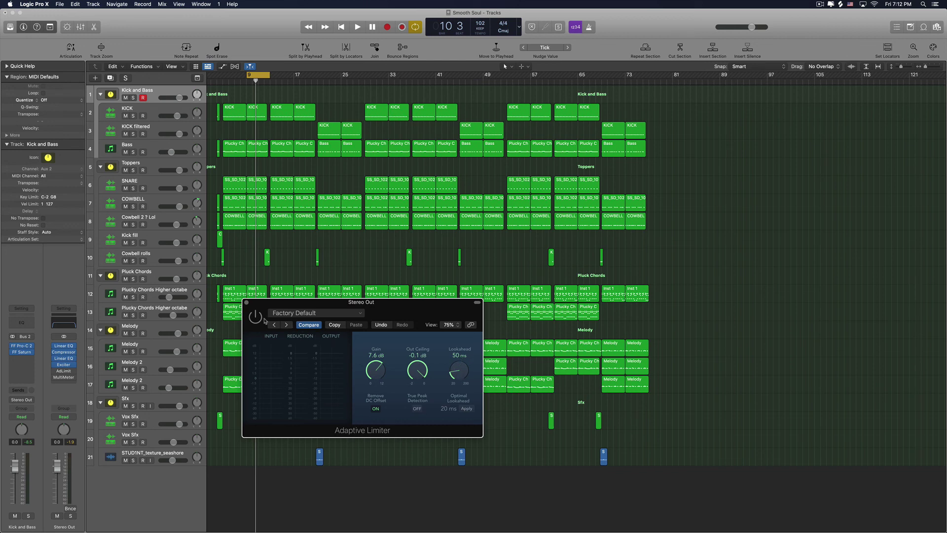
{"action": "left_click", "coordinate": [256, 318]}
{"action": "key", "text": "space"}
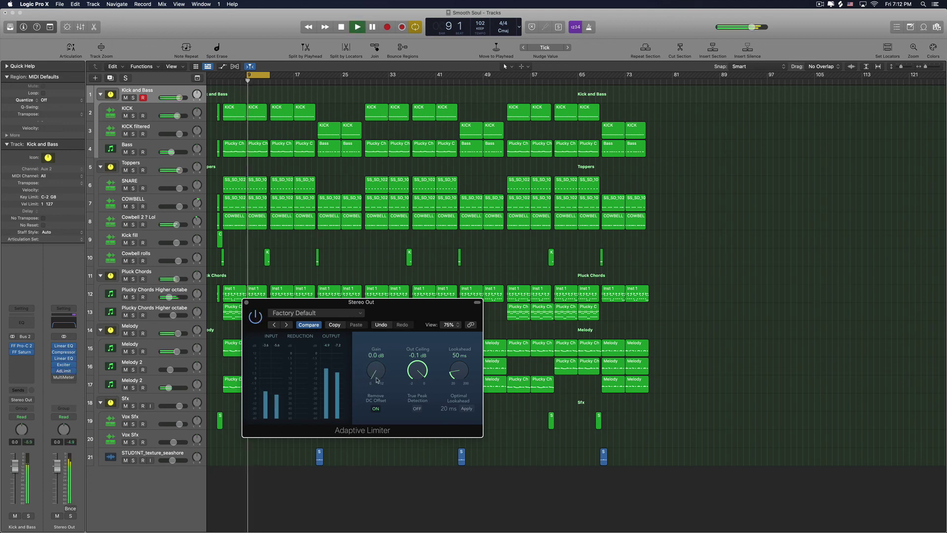
{"action": "left_click_drag", "start_coordinate": [375, 373], "coordinate": [374, 323]}
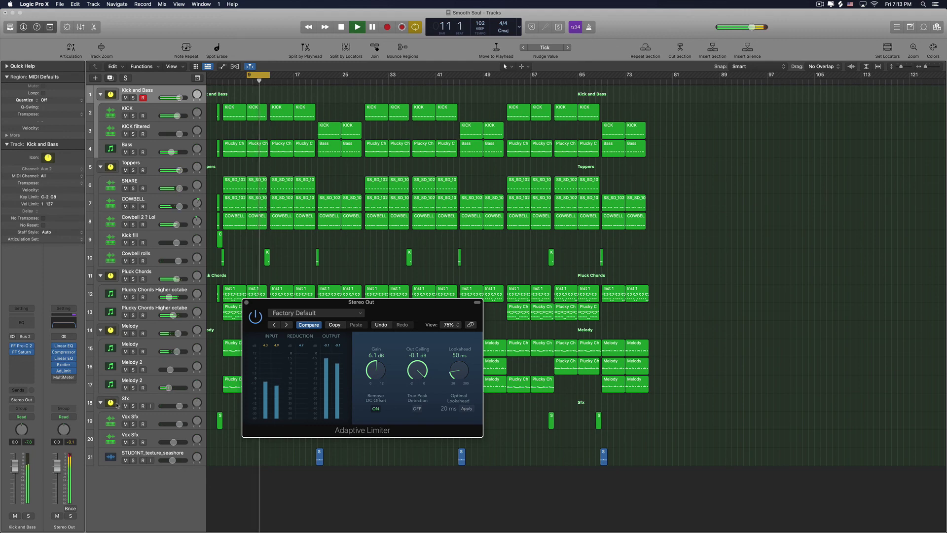
{"action": "key", "text": "space"}
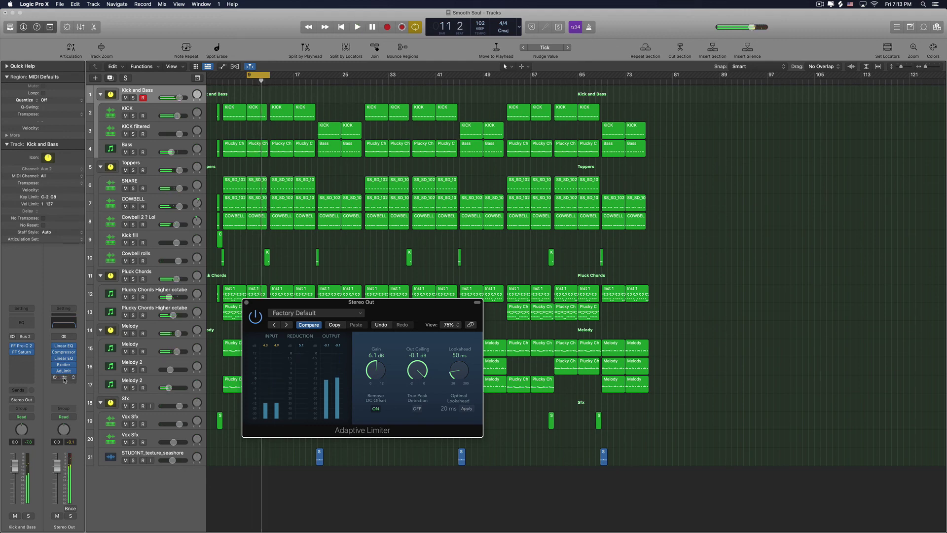
Insert a MultiMeter on the Stereo Out and start playback to meter the mix
{"action": "left_click", "coordinate": [64, 377]}
{"action": "left_click_drag", "start_coordinate": [786, 107], "coordinate": [700, 99]}
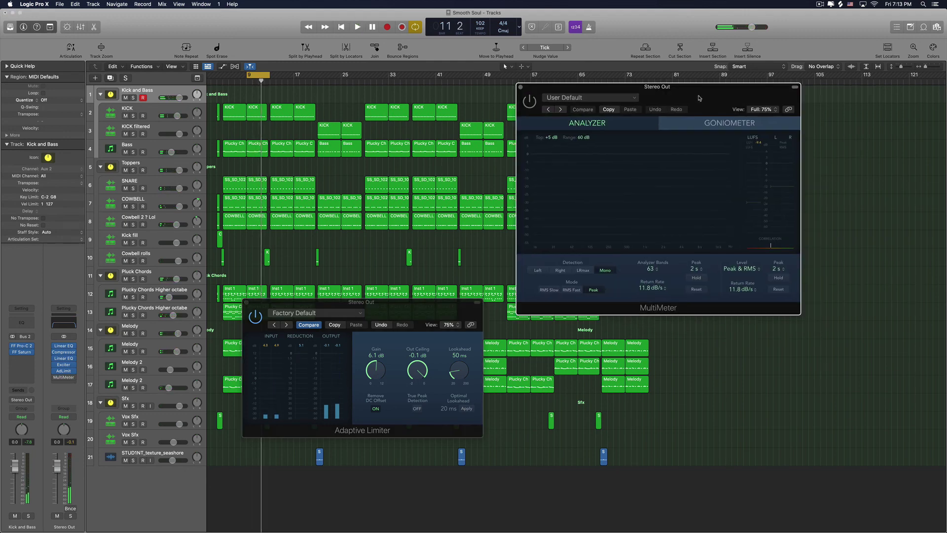
{"action": "key", "text": "space"}
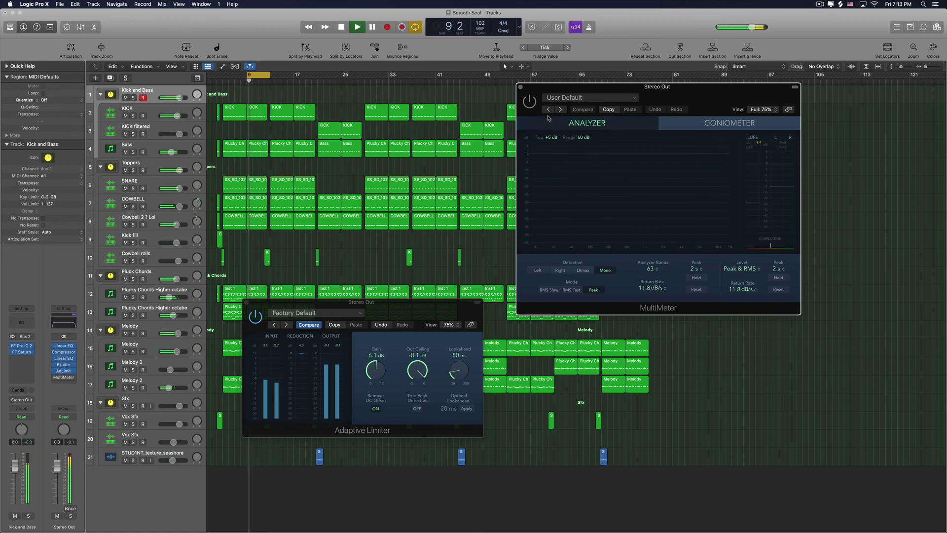
{"action": "left_click", "coordinate": [531, 105]}
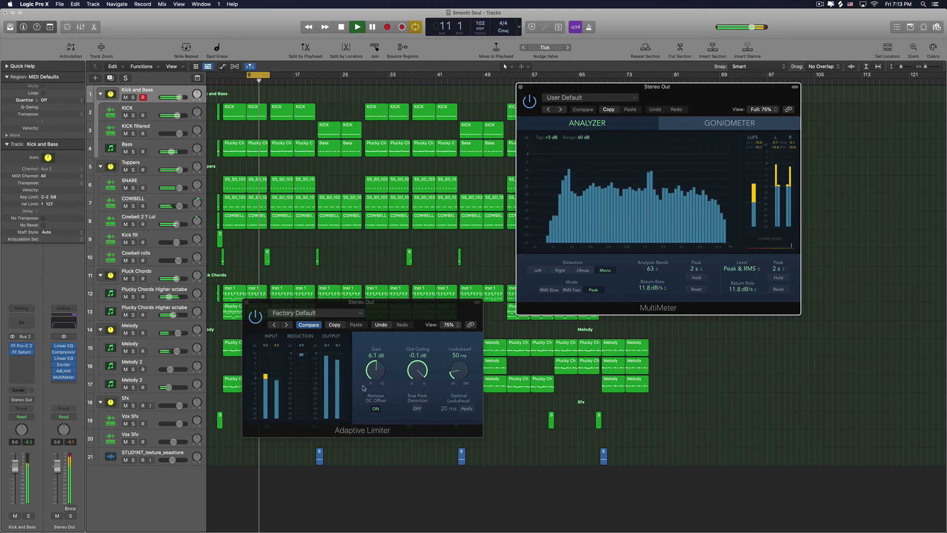
Push the Adaptive Limiter gain to 7.6 dB while checking the MultiMeter loudness reading
{"action": "left_click", "coordinate": [375, 370]}
{"action": "mouse_move", "coordinate": [375, 371]}
{"action": "left_mouse_down"}
{"action": "mouse_move", "coordinate": [376, 316]}
{"action": "mouse_move", "coordinate": [360, 360]}
{"action": "left_mouse_up"}
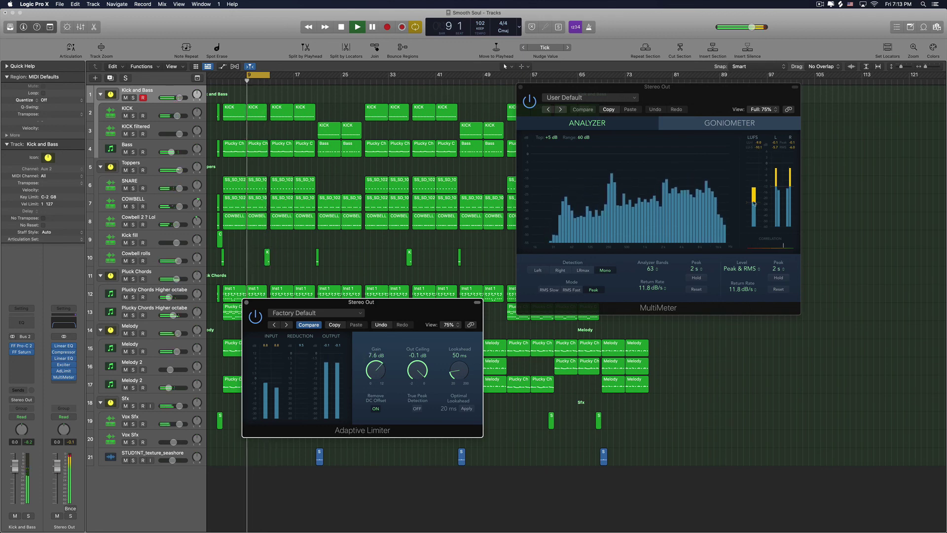
{"action": "left_click", "coordinate": [754, 170]}
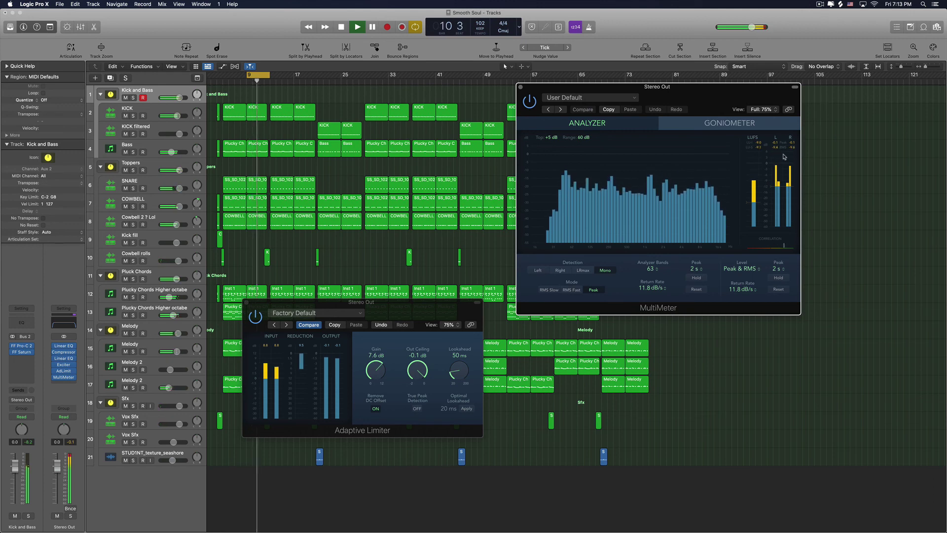
{"action": "key", "text": "space"}
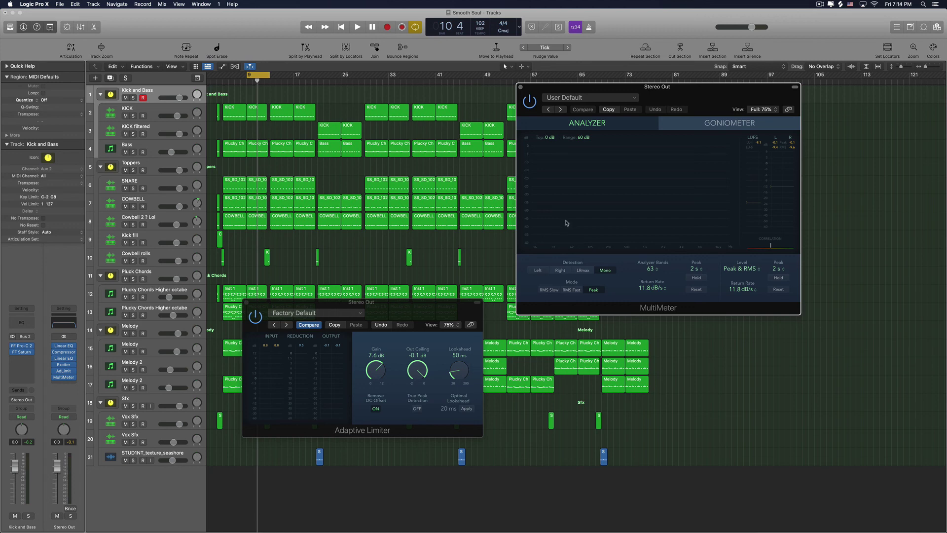
{"action": "scroll", "coordinate": [550, 137], "scroll_direction": "down", "scroll_amount": 6}
Close the MultiMeter and reposition the Adaptive Limiter window up and to the right
{"action": "left_click", "coordinate": [520, 87]}
{"action": "left_click_drag", "start_coordinate": [420, 308], "coordinate": [616, 180]}
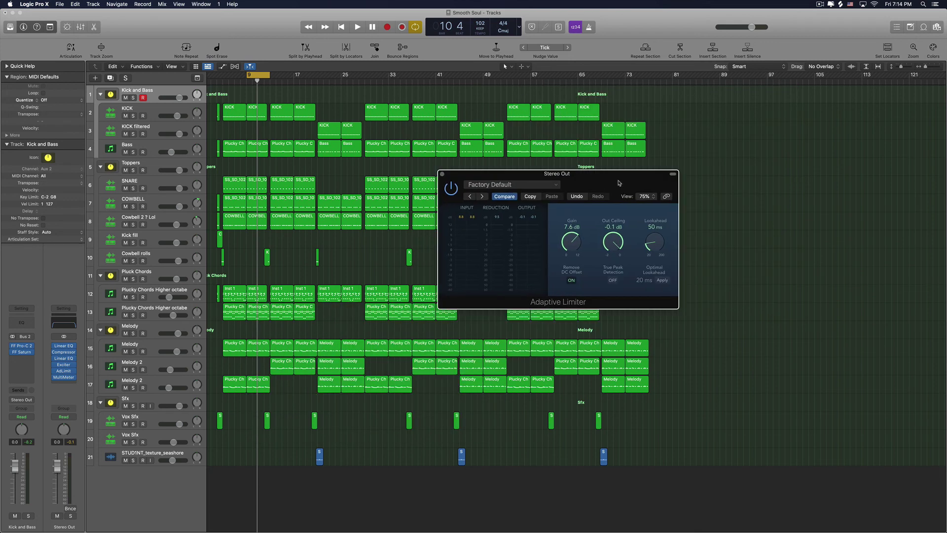